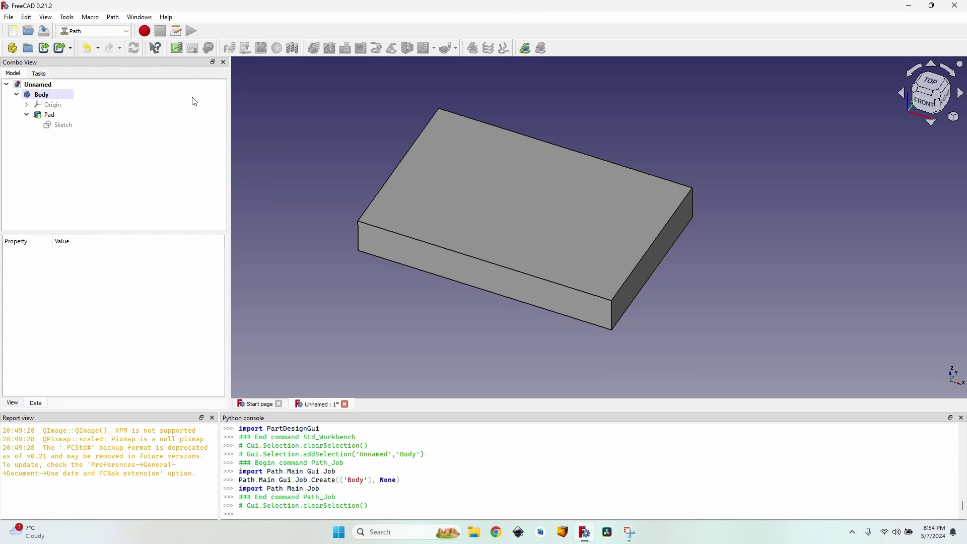
Select the block's Body and start a new Path job for it.
{"action": "left_click", "coordinate": [111, 18]}
{"action": "mouse_move", "coordinate": [201, 303]}
{"action": "left_click", "coordinate": [509, 233]}
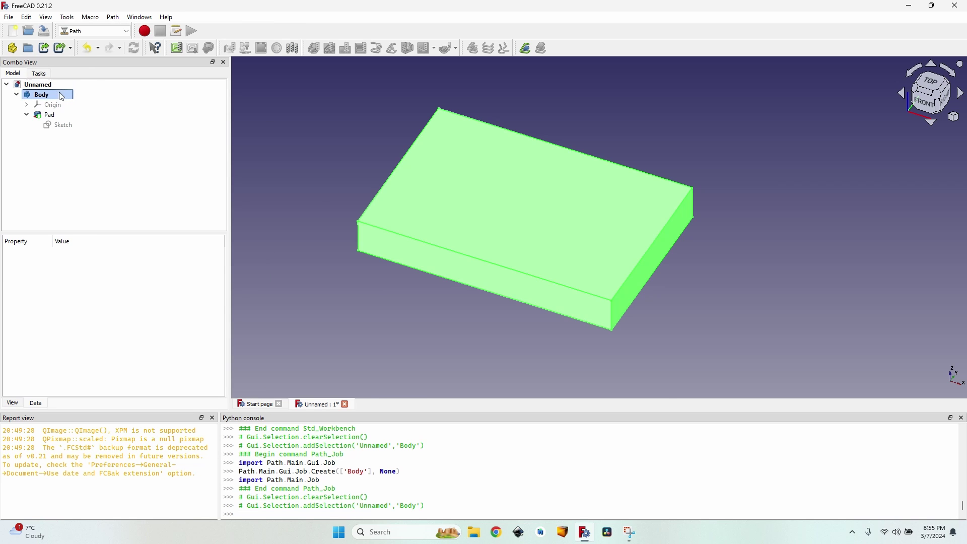
{"action": "left_click", "coordinate": [184, 48]}
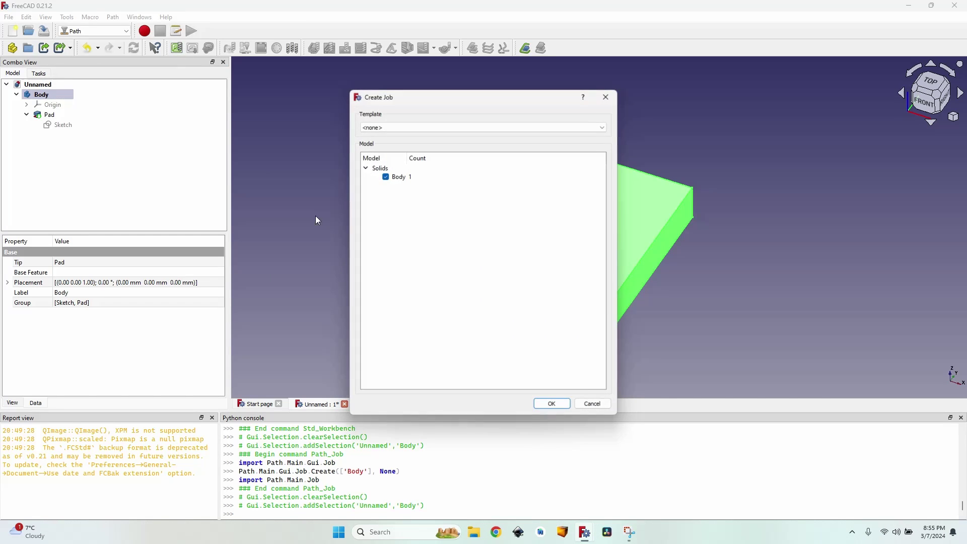
Add a 6 mm endmill with 3500 feeds and 18500 spindle, removing TC: Default Tool.
{"action": "left_click", "coordinate": [553, 406]}
{"action": "left_click", "coordinate": [106, 130]}
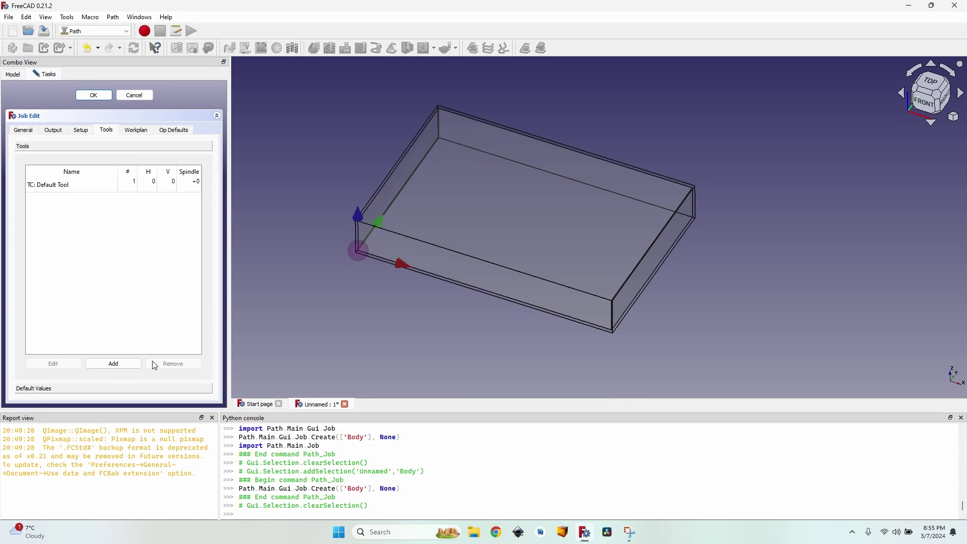
{"action": "left_click", "coordinate": [121, 367]}
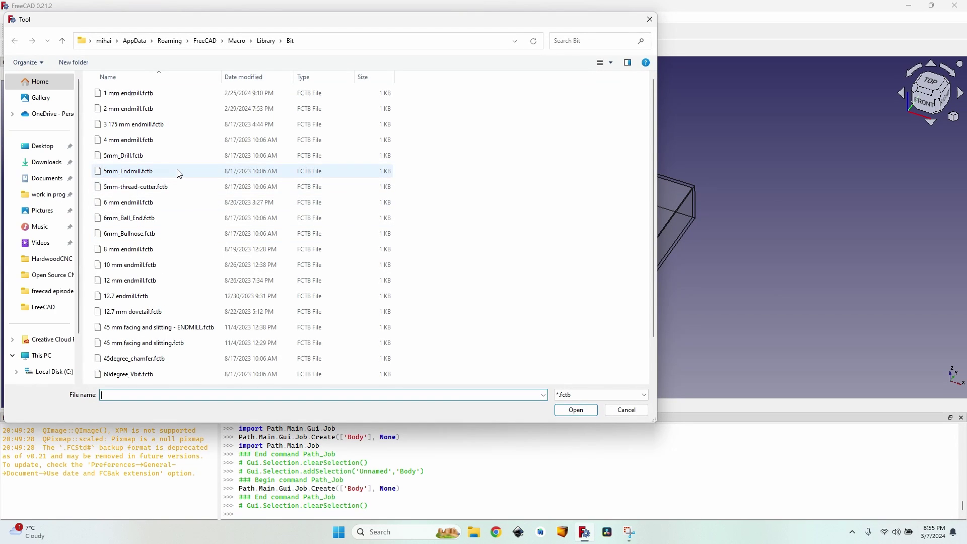
{"action": "double_click", "coordinate": [178, 203]}
{"action": "double_click", "coordinate": [148, 185]}
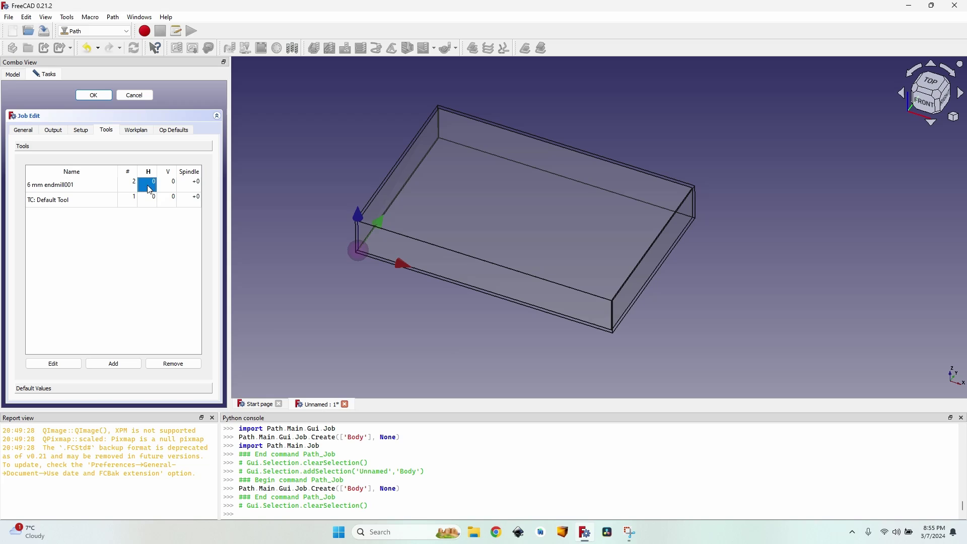
{"action": "key", "text": "Tab"}
{"action": "type", "text": "3500"}
{"action": "key", "text": "Tab"}
{"action": "type", "text": "18500"}
{"action": "left_click", "coordinate": [90, 203]}
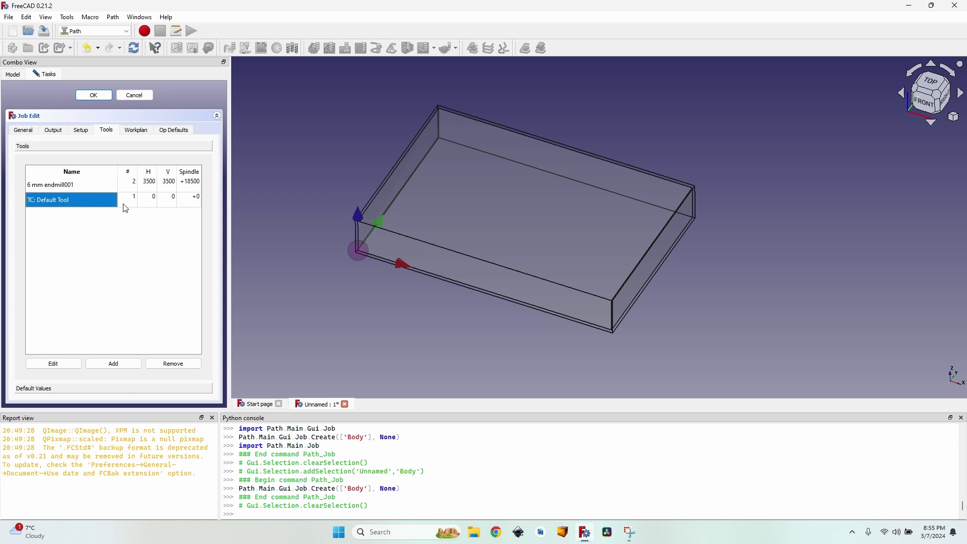
{"action": "left_click", "coordinate": [177, 365]}
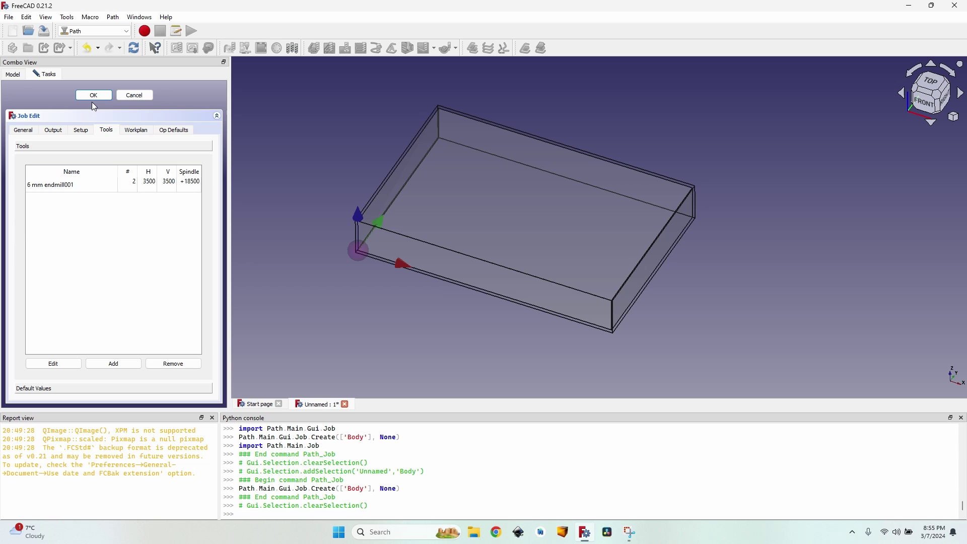
Set the job's output post-processor to grbl and finish editing the job.
{"action": "left_click", "coordinate": [53, 130]}
{"action": "left_click", "coordinate": [88, 160]}
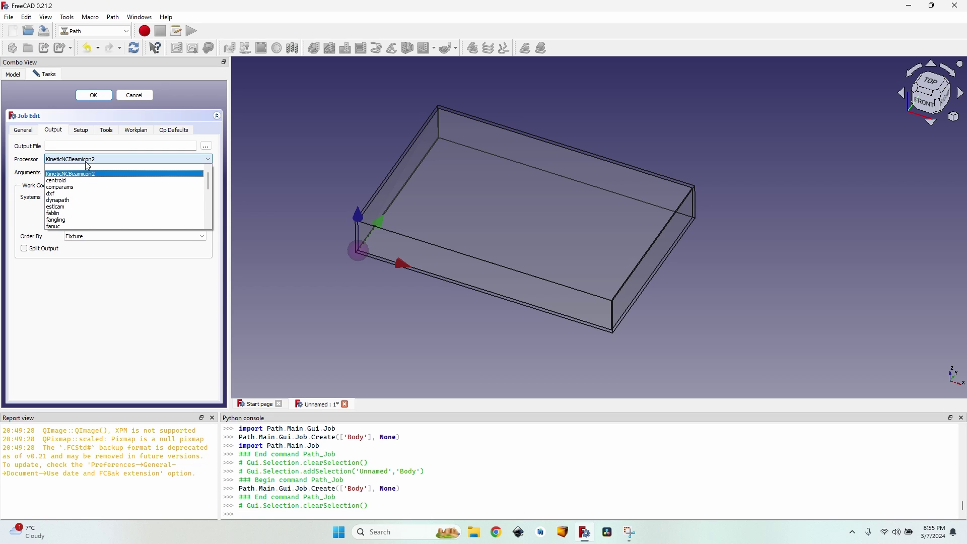
{"action": "scroll", "coordinate": [83, 193], "scroll_direction": "down", "scroll_amount": 2}
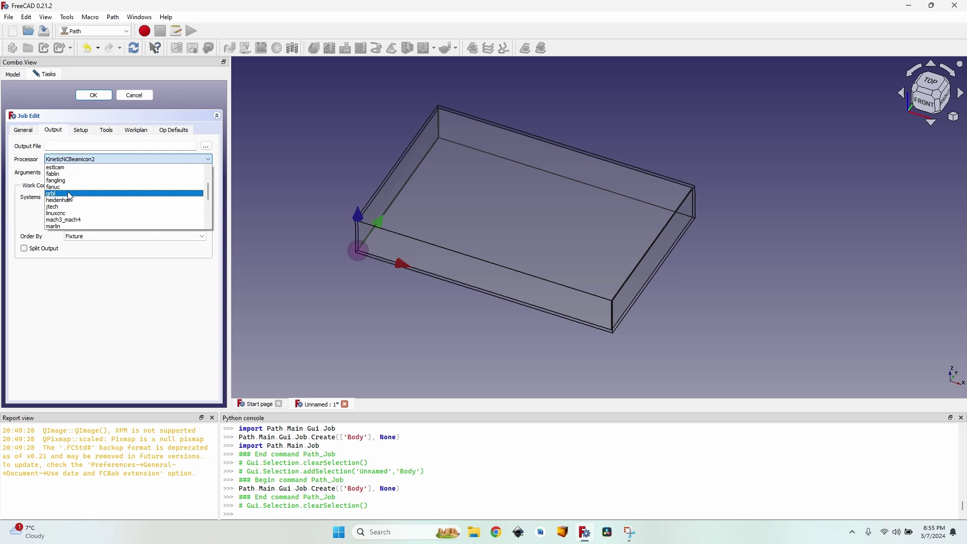
{"action": "left_click", "coordinate": [70, 196]}
{"action": "left_click", "coordinate": [93, 96]}
Add a Profile operation, compute its toolpath preview, and accept it.
{"action": "left_click", "coordinate": [35, 156]}
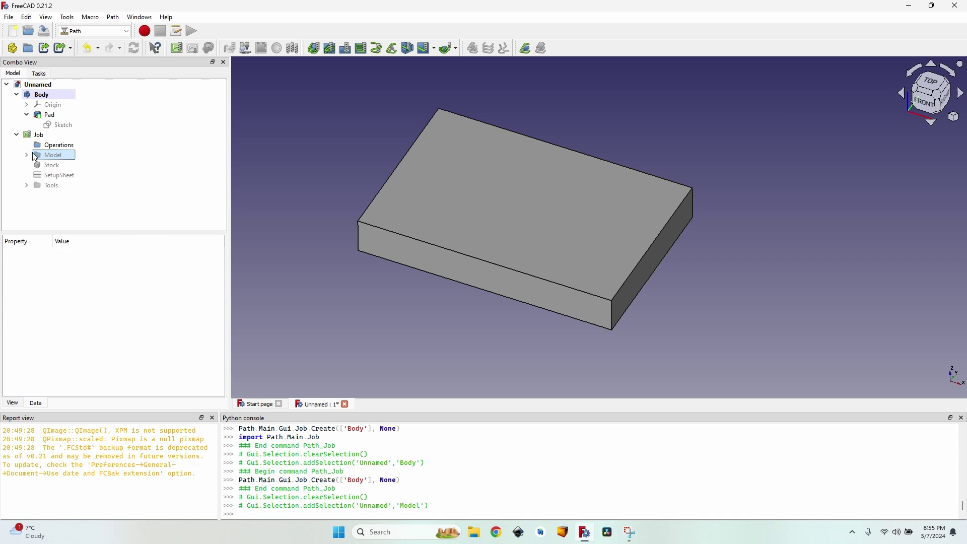
{"action": "double_click", "coordinate": [33, 155]}
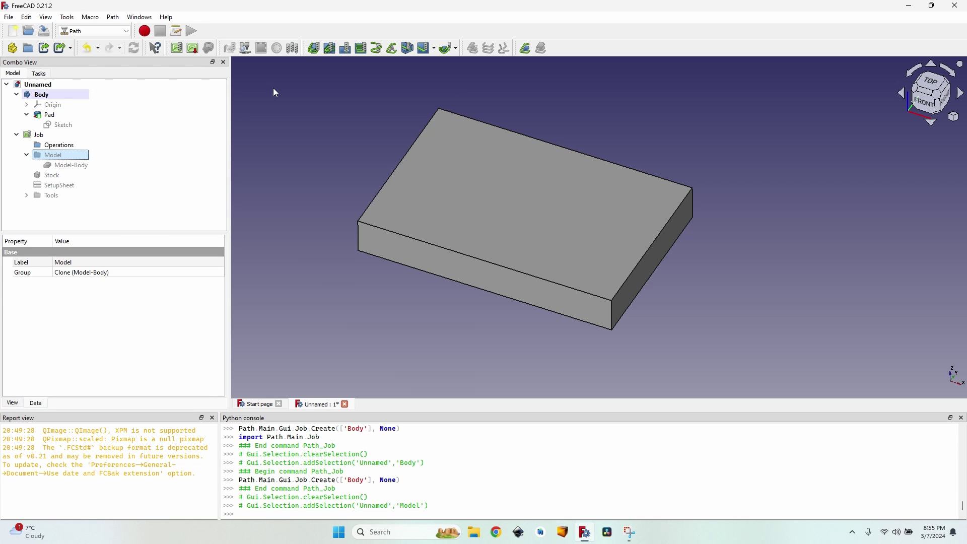
{"action": "left_click", "coordinate": [314, 47]}
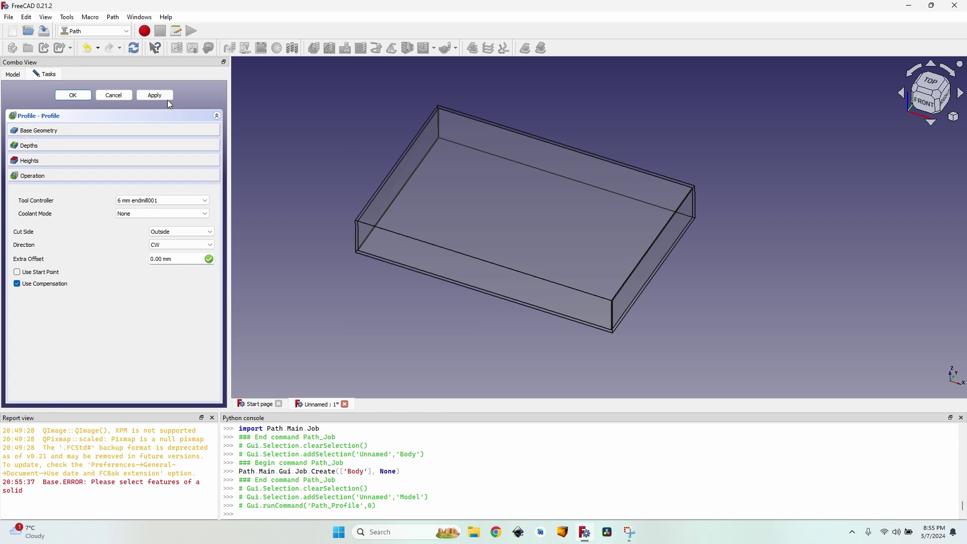
{"action": "left_click", "coordinate": [155, 95]}
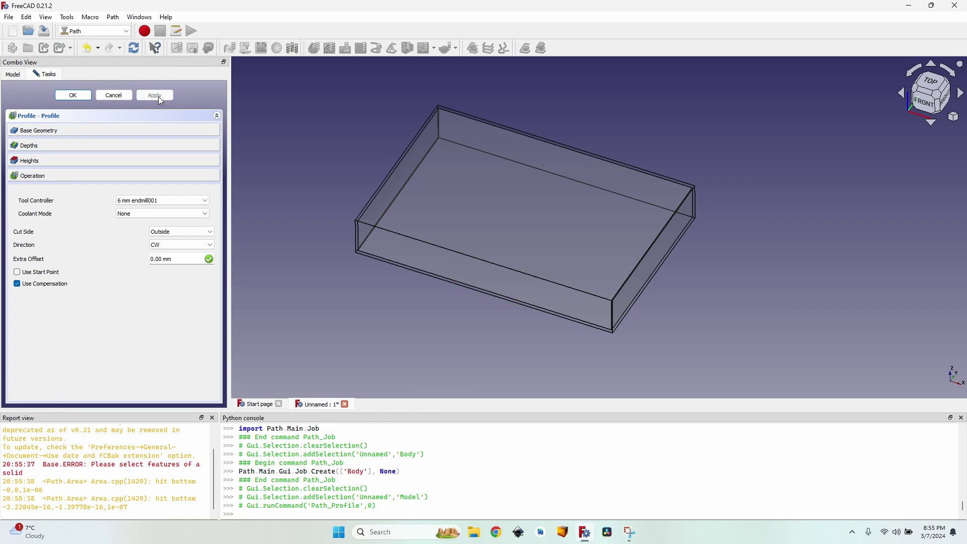
{"action": "left_click", "coordinate": [73, 96]}
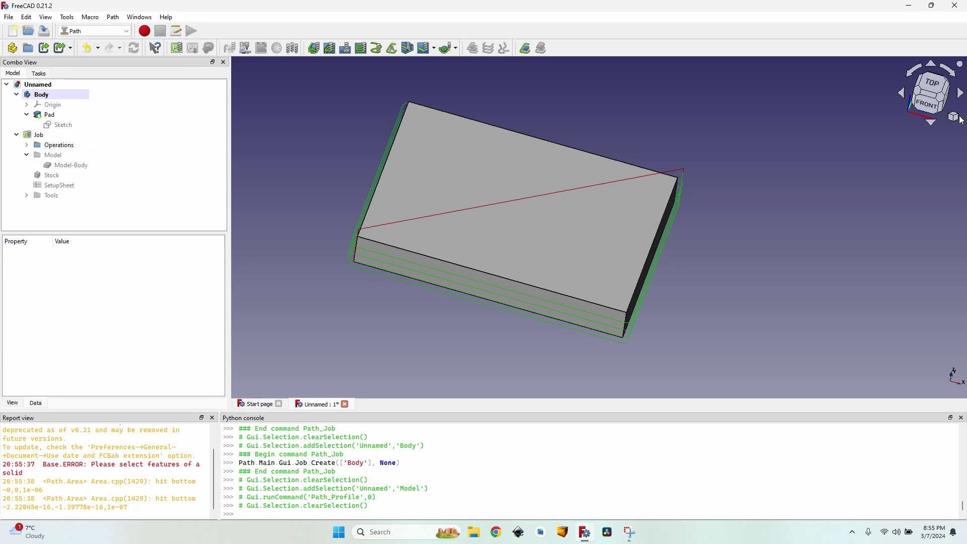
Switch to perspective view and locate the Profile operation in the tree.
{"action": "left_click", "coordinate": [953, 117]}
{"action": "left_click", "coordinate": [928, 135]}
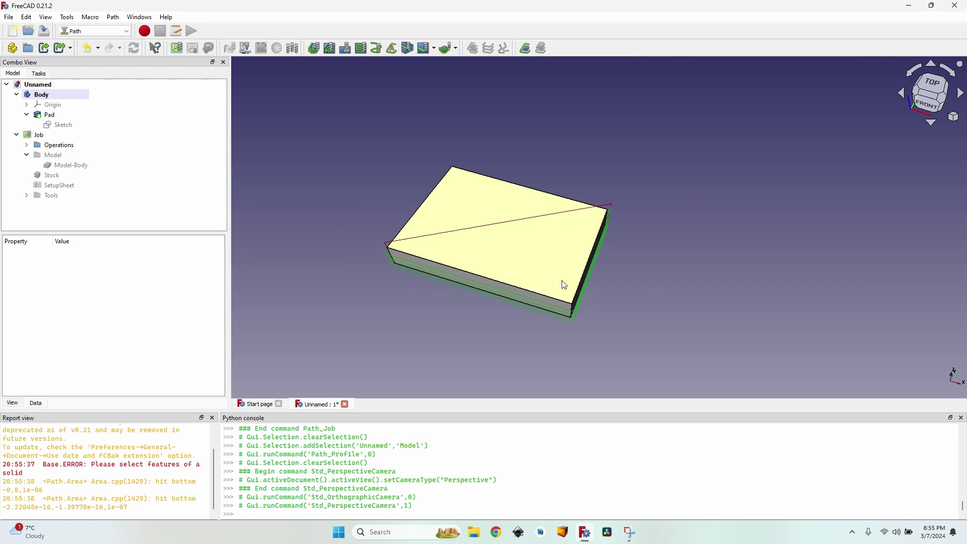
{"action": "middle_click_drag", "start_coordinate": [564, 281], "coordinate": [605, 102]}
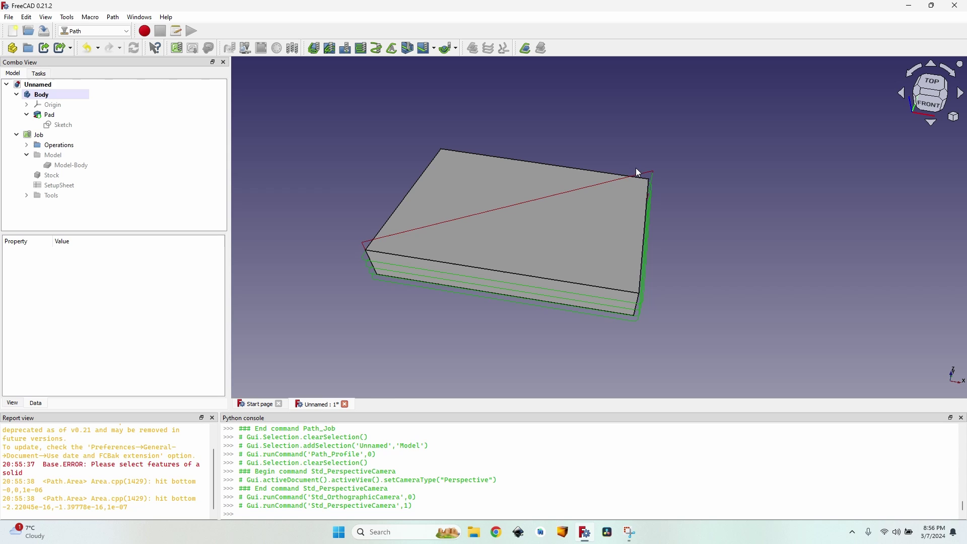
{"action": "left_click", "coordinate": [601, 300]}
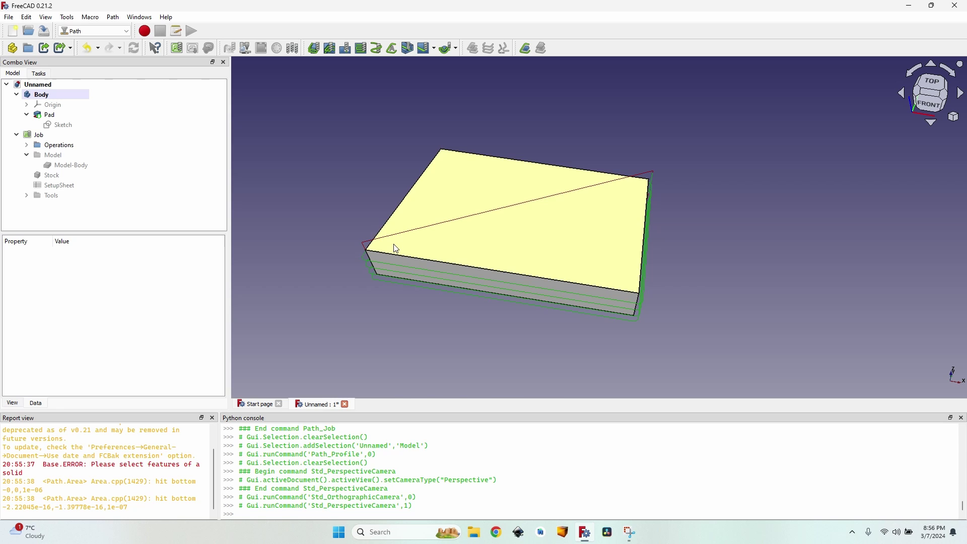
{"action": "left_click", "coordinate": [587, 295]}
Add a Boundary dress-up to the selected Profile operation from the Path menu.
{"action": "left_click", "coordinate": [61, 155]}
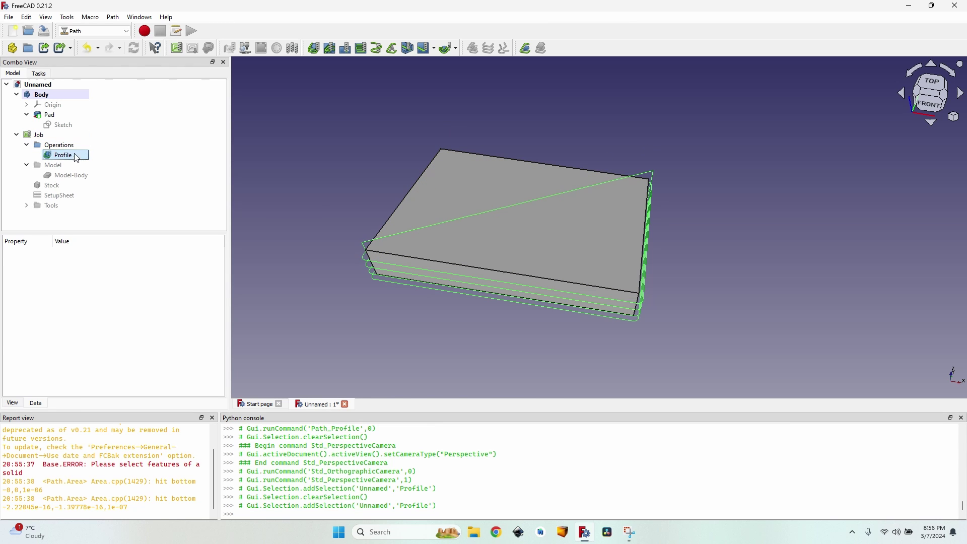
{"action": "left_click", "coordinate": [113, 17]}
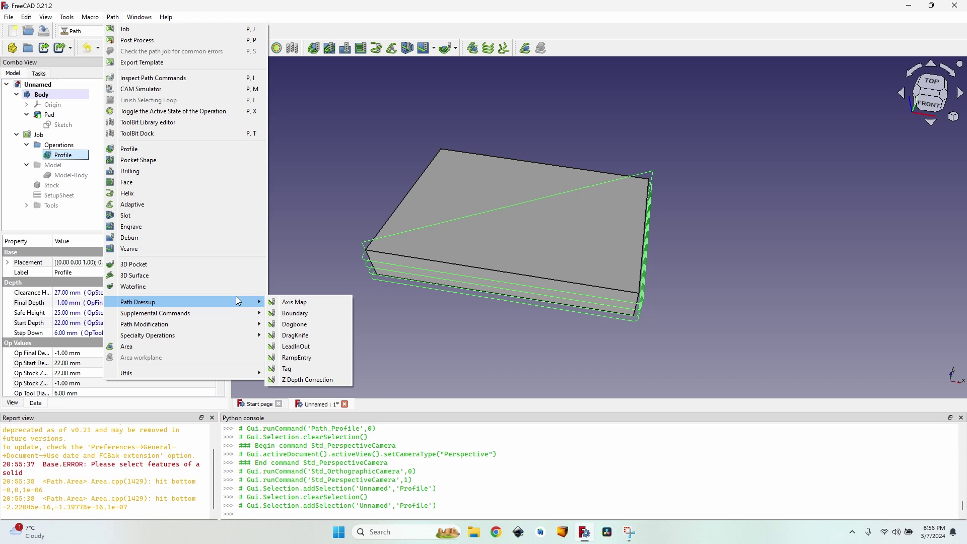
{"action": "left_click", "coordinate": [408, 320]}
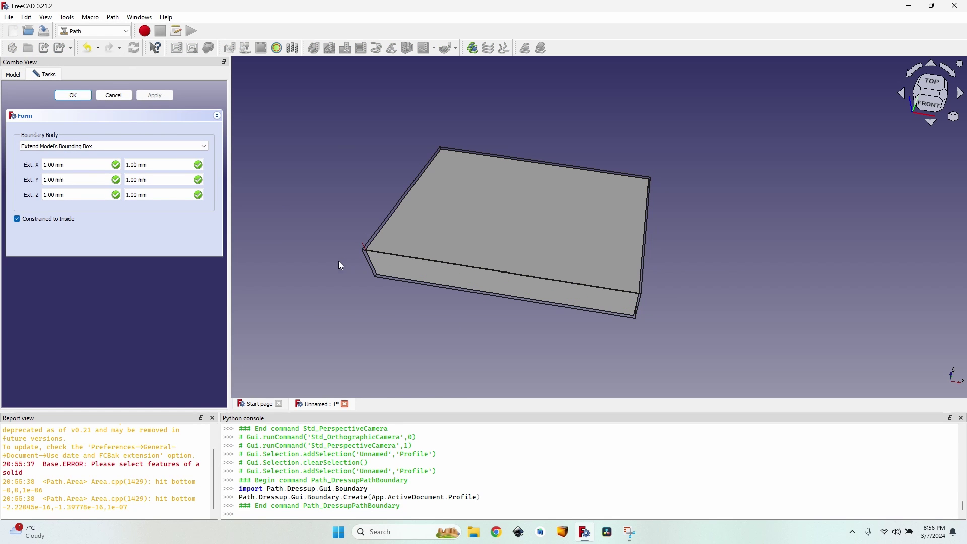
{"action": "scroll", "coordinate": [373, 264], "scroll_direction": "up", "scroll_amount": 5}
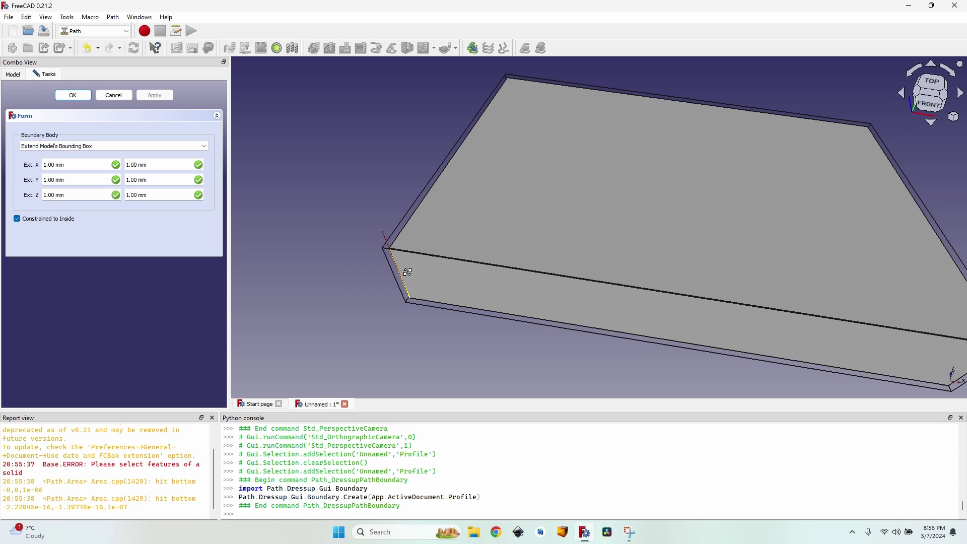
{"action": "scroll", "coordinate": [386, 185], "scroll_direction": "down", "scroll_amount": 5}
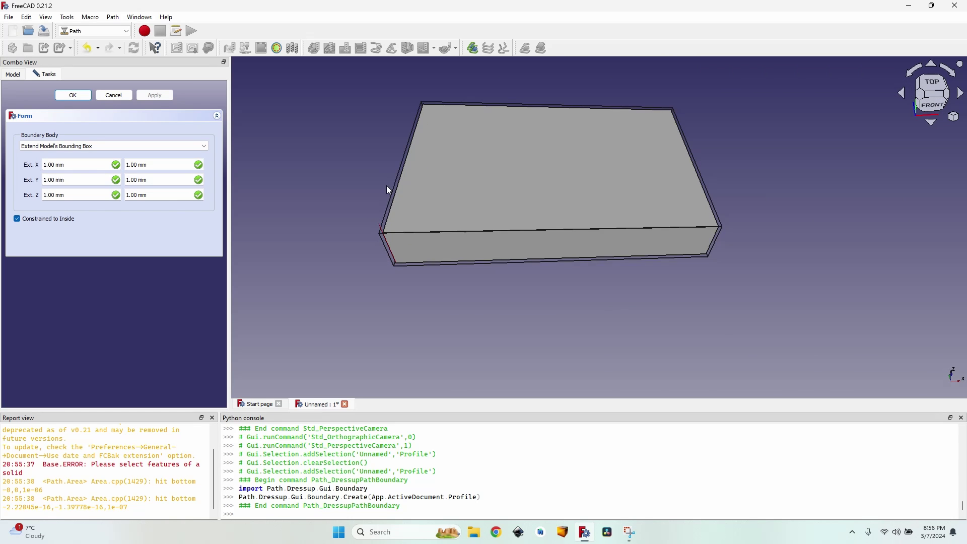
{"action": "scroll", "coordinate": [388, 221], "scroll_direction": "up", "scroll_amount": 3}
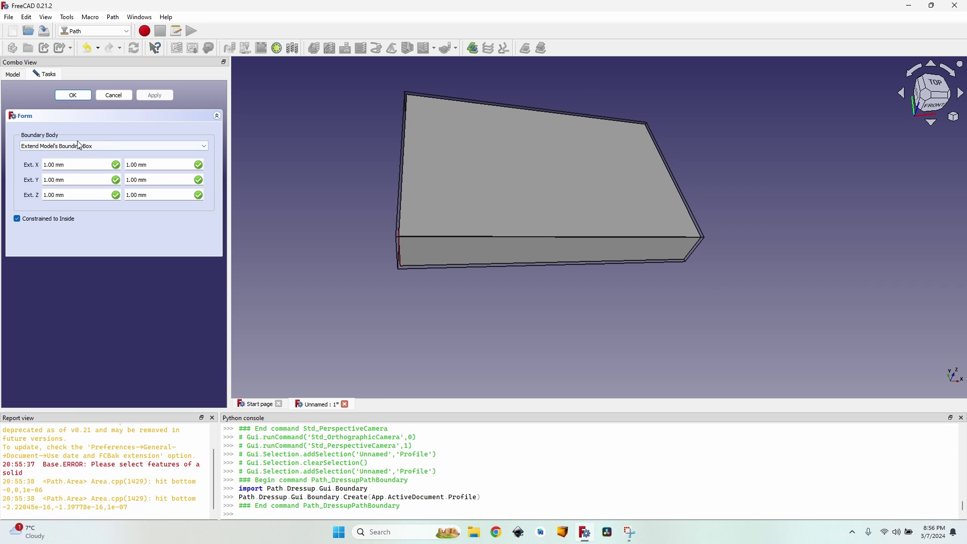
Set the first Ext. X and Ext. Y extensions to 3 mm and apply.
{"action": "triple_click", "coordinate": [76, 166]}
{"action": "type", "text": "3mm"}
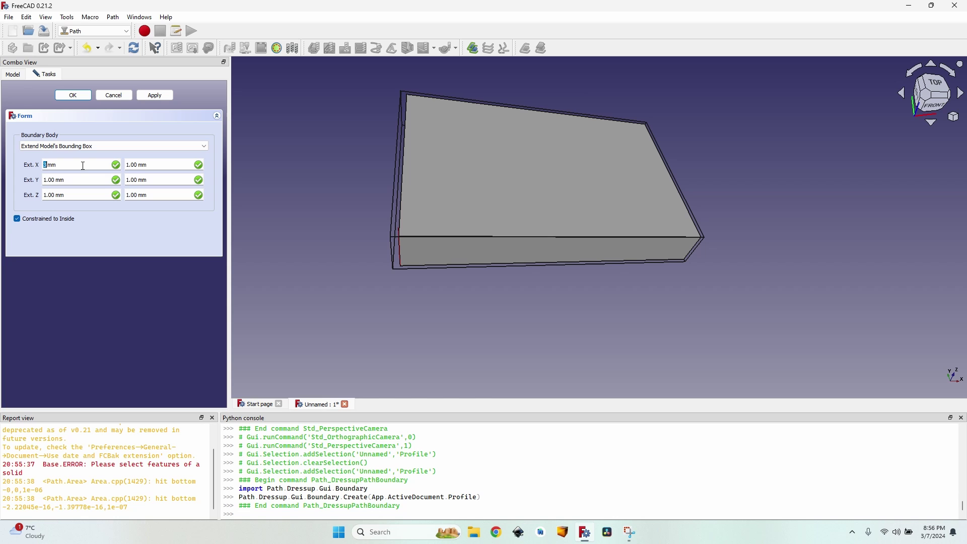
{"action": "triple_click", "coordinate": [75, 180]}
{"action": "type", "text": "3mm"}
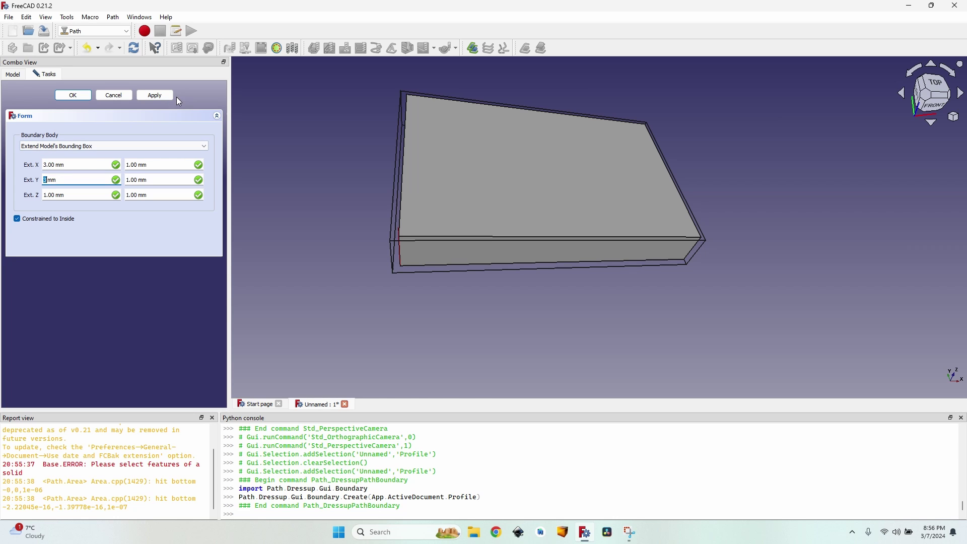
{"action": "left_click", "coordinate": [156, 94]}
{"action": "scroll", "coordinate": [500, 181], "scroll_direction": "down", "scroll_amount": 2}
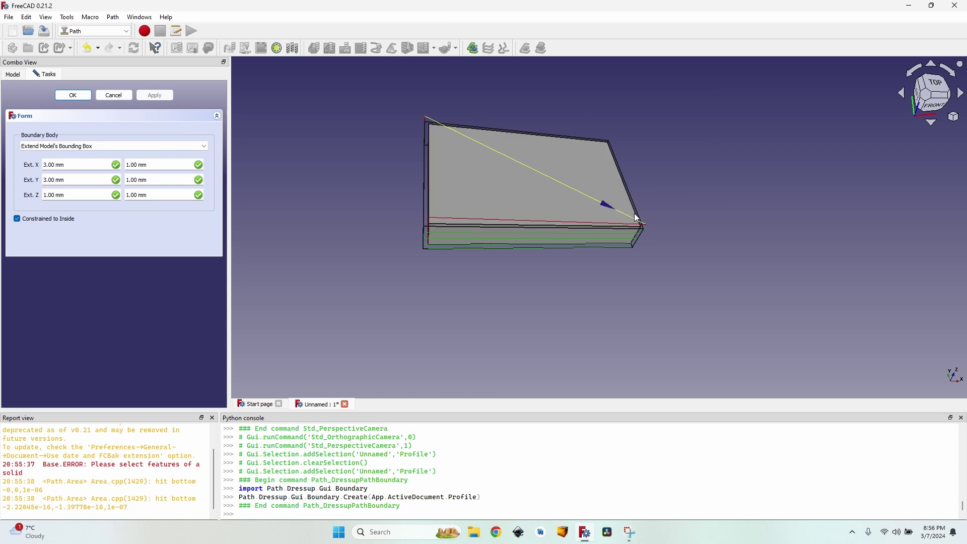
{"action": "middle_click_drag", "start_coordinate": [637, 218], "coordinate": [508, 278]}
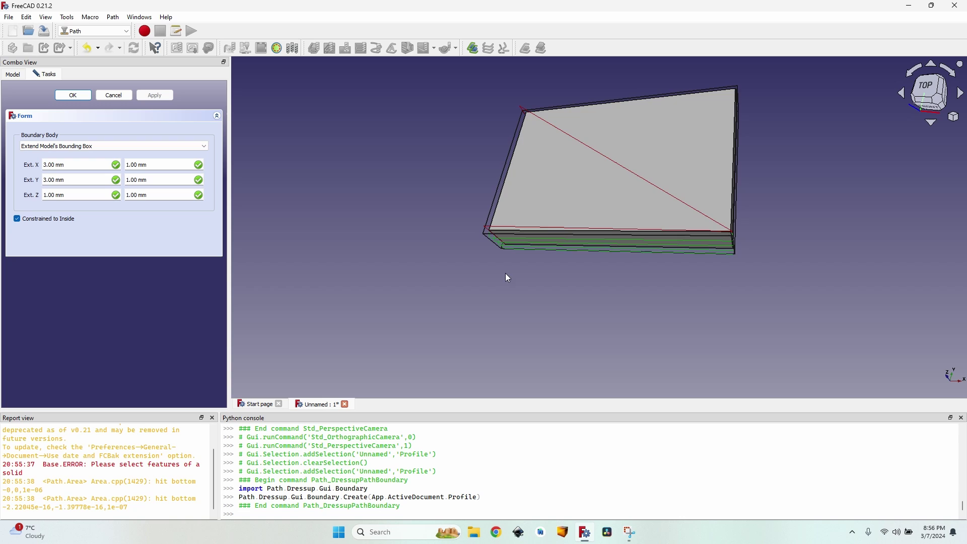
Set the second Ext. X and Ext. Y extensions to 3 mm and apply.
{"action": "double_click", "coordinate": [146, 165]}
{"action": "type", "text": "2"}
{"action": "type", "text": "3"}
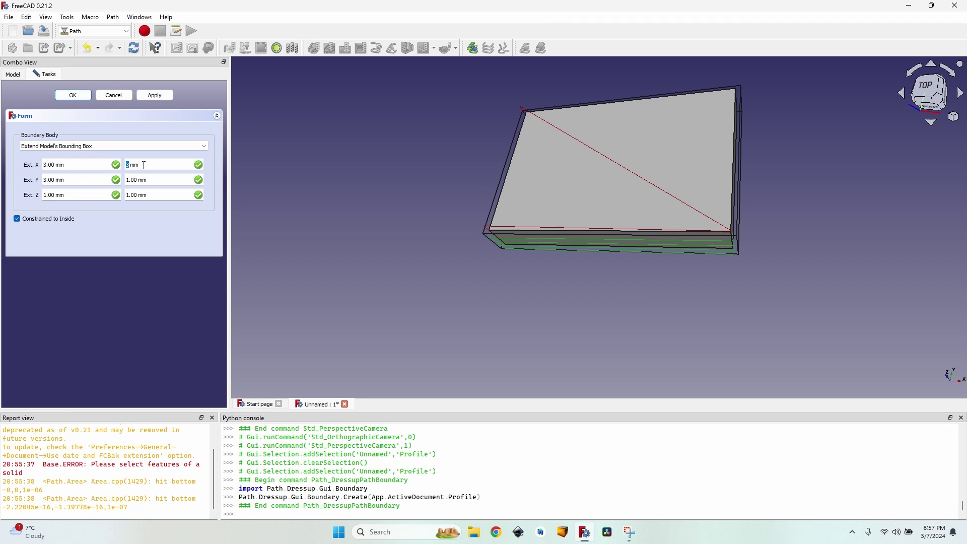
{"action": "double_click", "coordinate": [145, 180]}
{"action": "type", "text": "23"}
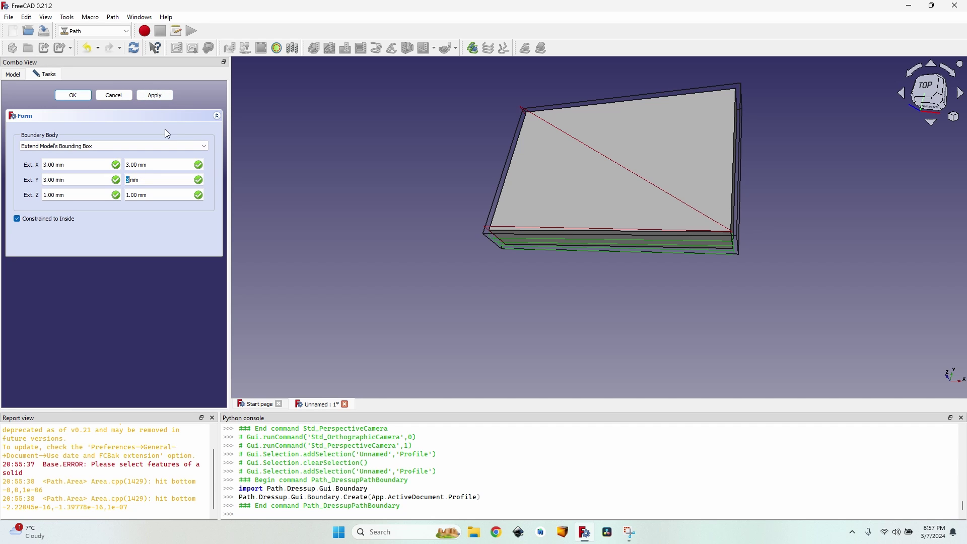
{"action": "left_click", "coordinate": [166, 95]}
{"action": "middle_click_drag", "start_coordinate": [643, 225], "coordinate": [628, 152]}
{"action": "middle_click_drag", "start_coordinate": [652, 192], "coordinate": [717, 231]}
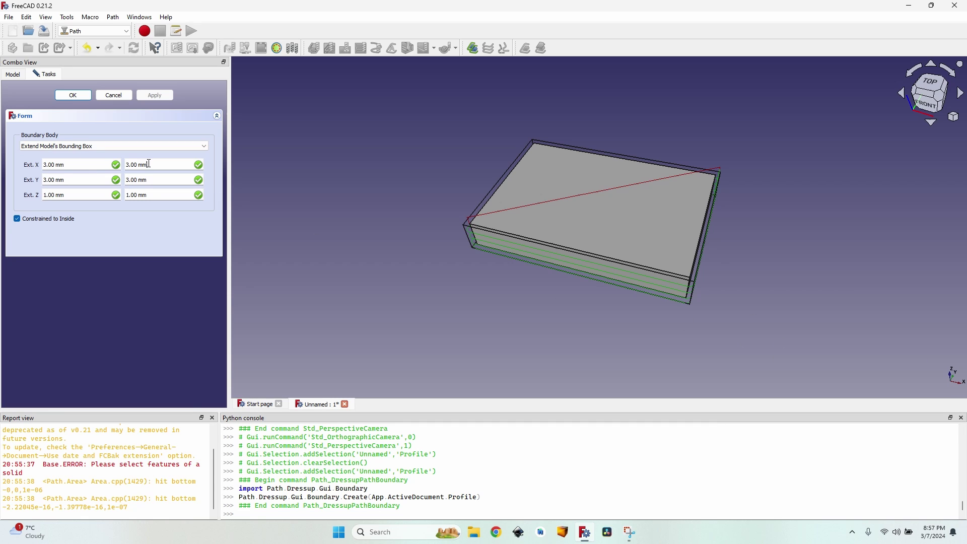
Lower the second Ext. X extension to -50 mm and accept the Boundary dress-up.
{"action": "scroll", "coordinate": [144, 164], "scroll_direction": "down", "scroll_amount": 17}
{"action": "scroll", "coordinate": [150, 163], "scroll_direction": "down", "scroll_amount": 20}
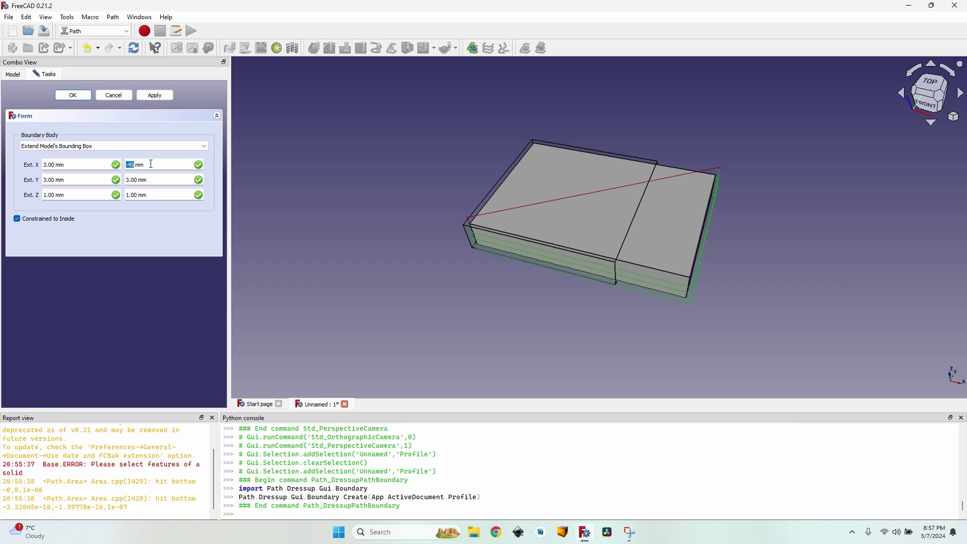
{"action": "scroll", "coordinate": [151, 164], "scroll_direction": "down", "scroll_amount": 5}
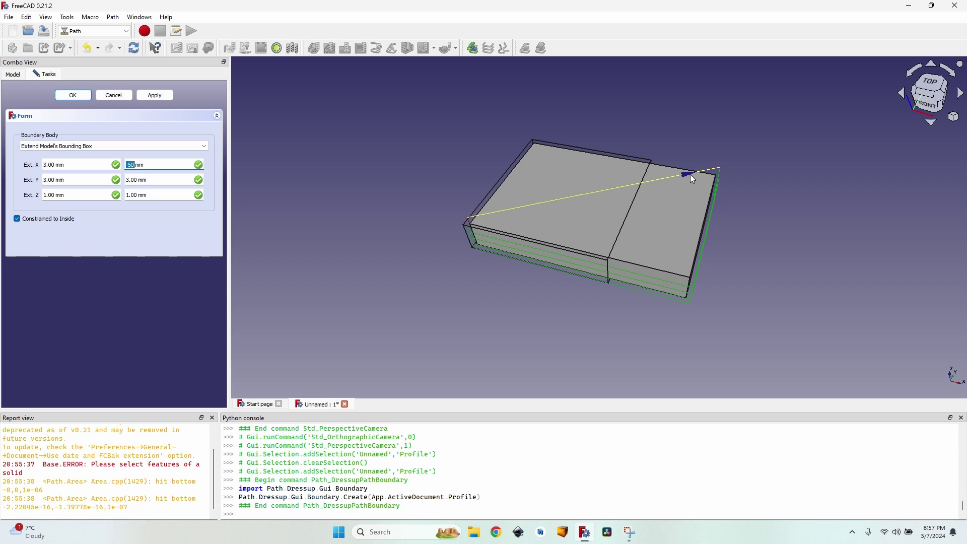
{"action": "left_click", "coordinate": [401, 203]}
{"action": "scroll", "coordinate": [601, 257], "scroll_direction": "up", "scroll_amount": 1}
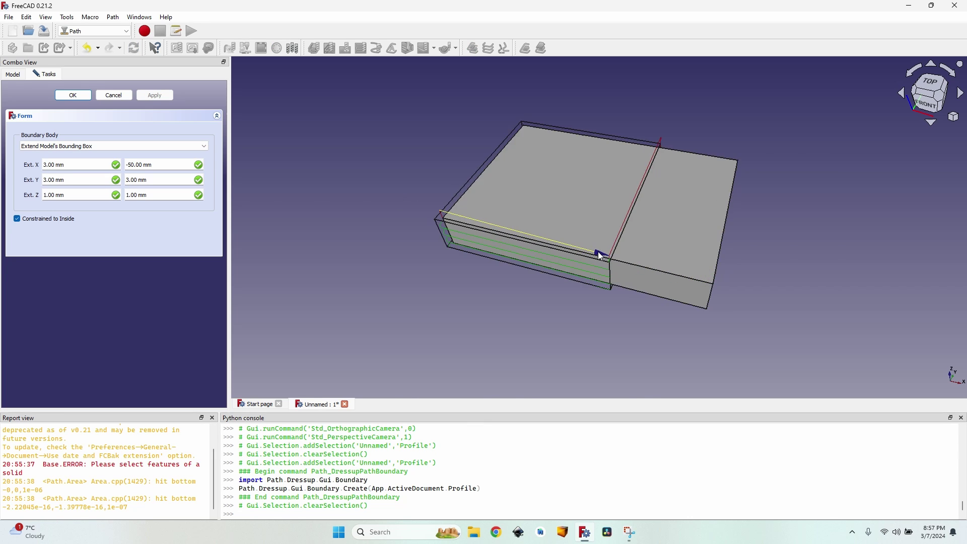
{"action": "scroll", "coordinate": [601, 256], "scroll_direction": "up", "scroll_amount": 2}
{"action": "middle_click_drag", "start_coordinate": [601, 257], "coordinate": [620, 281]}
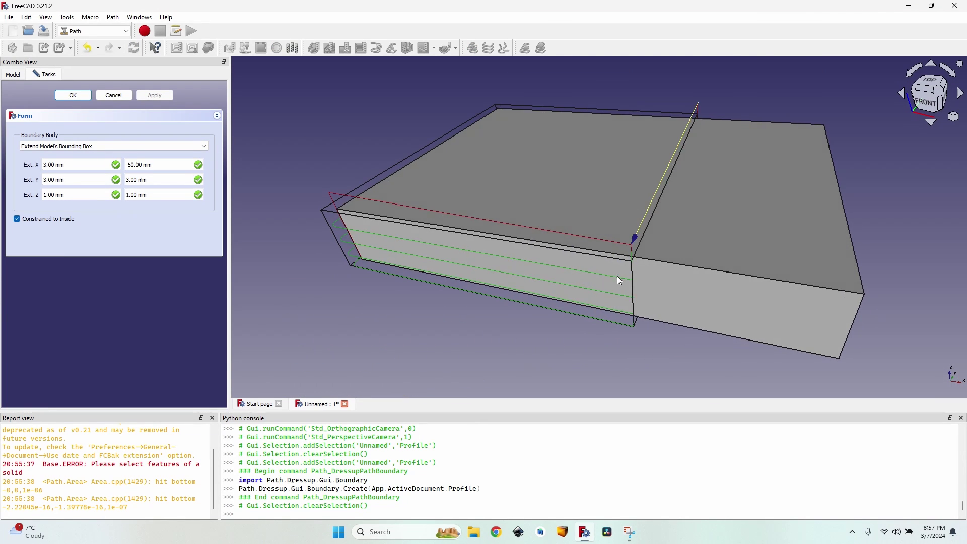
{"action": "left_click", "coordinate": [69, 98]}
{"action": "middle_click_drag", "start_coordinate": [556, 201], "coordinate": [403, 228]}
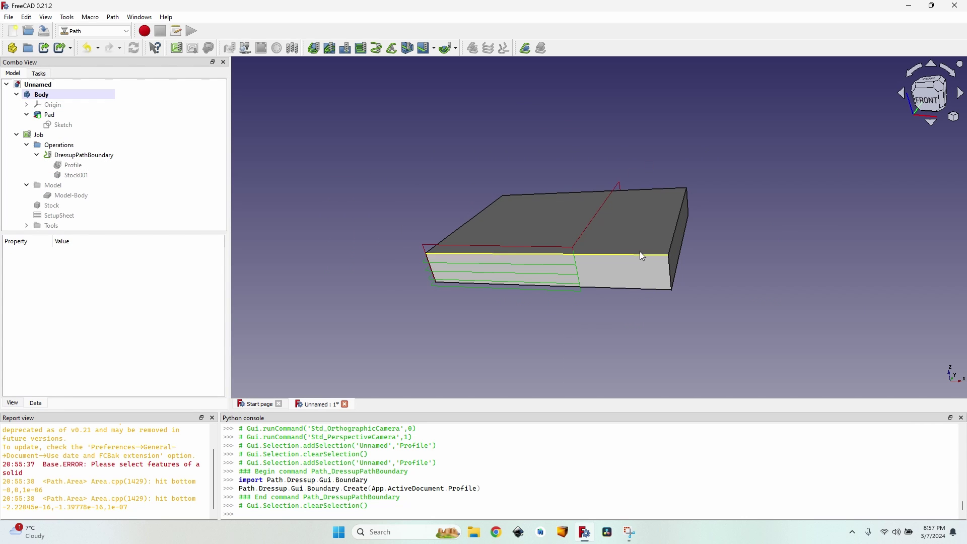
Copy the Profile operation within the job to create Profile001.
{"action": "middle_click_drag", "start_coordinate": [656, 218], "coordinate": [572, 277]}
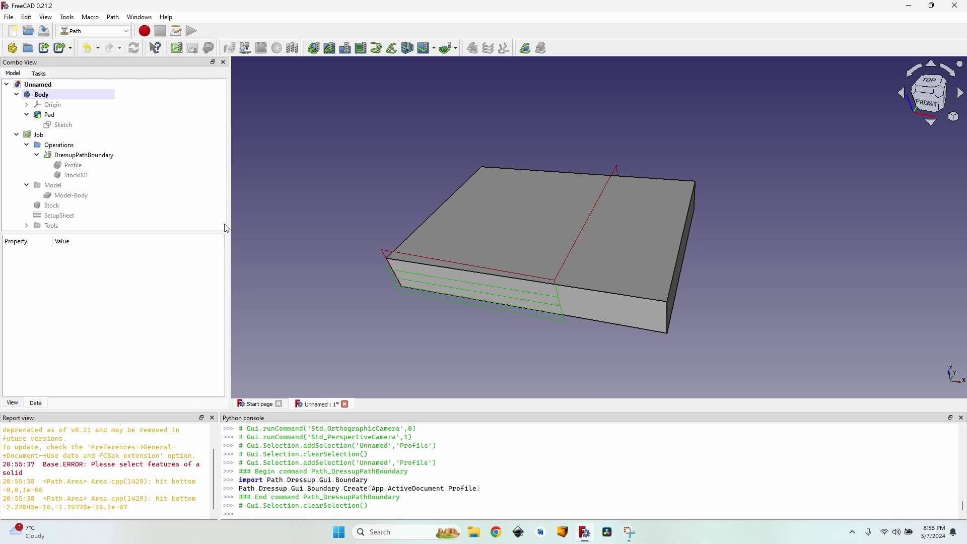
{"action": "left_click", "coordinate": [73, 165]}
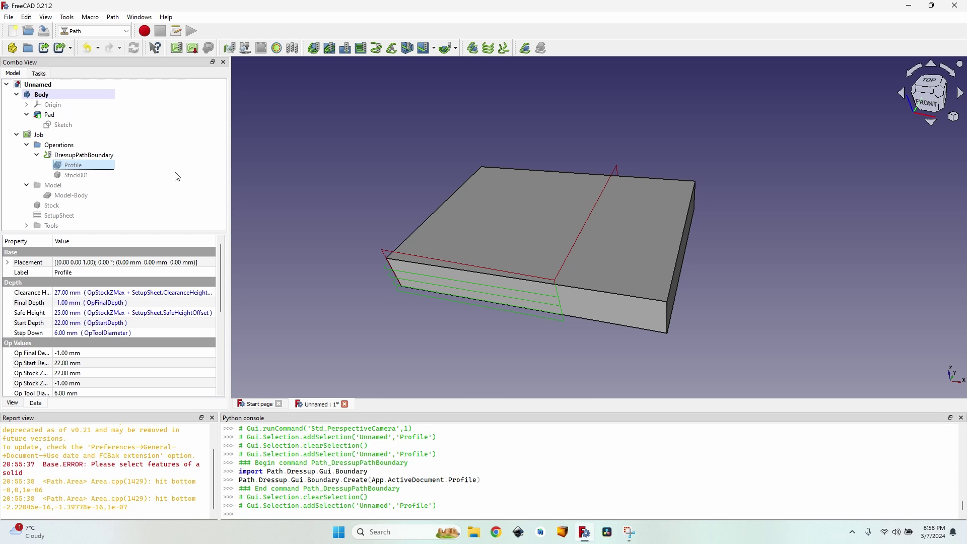
{"action": "left_click", "coordinate": [474, 48]}
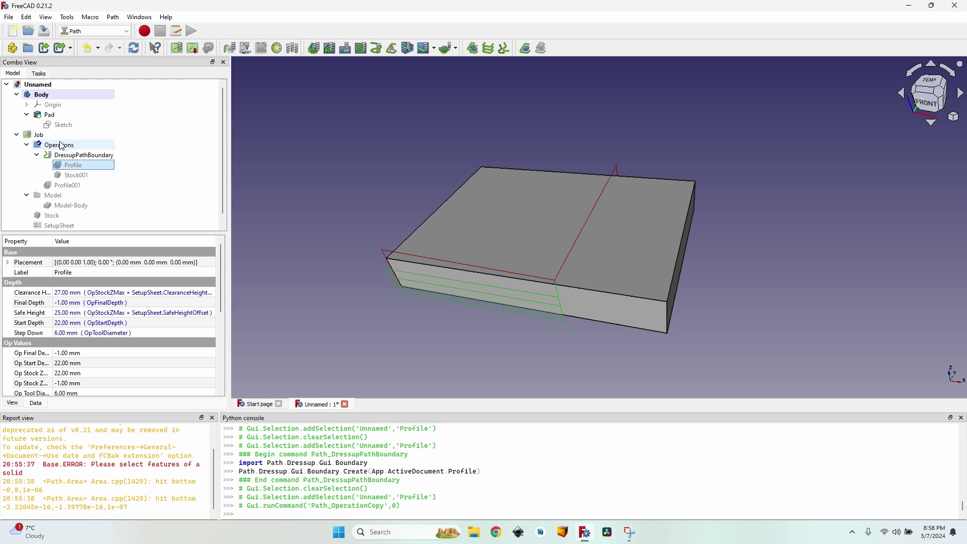
Recompute and display Profile001's toolpath around the whole block.
{"action": "left_click", "coordinate": [137, 49]}
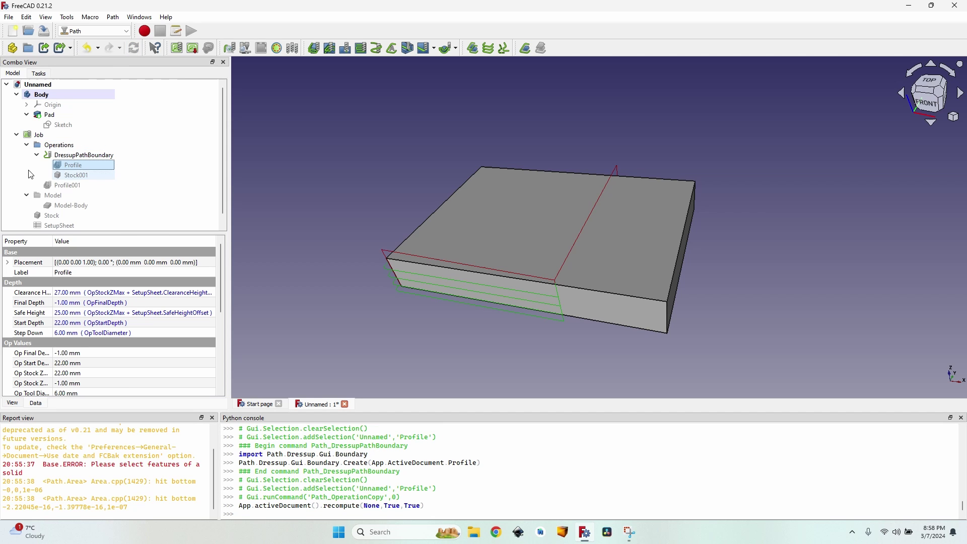
{"action": "left_click", "coordinate": [85, 188]}
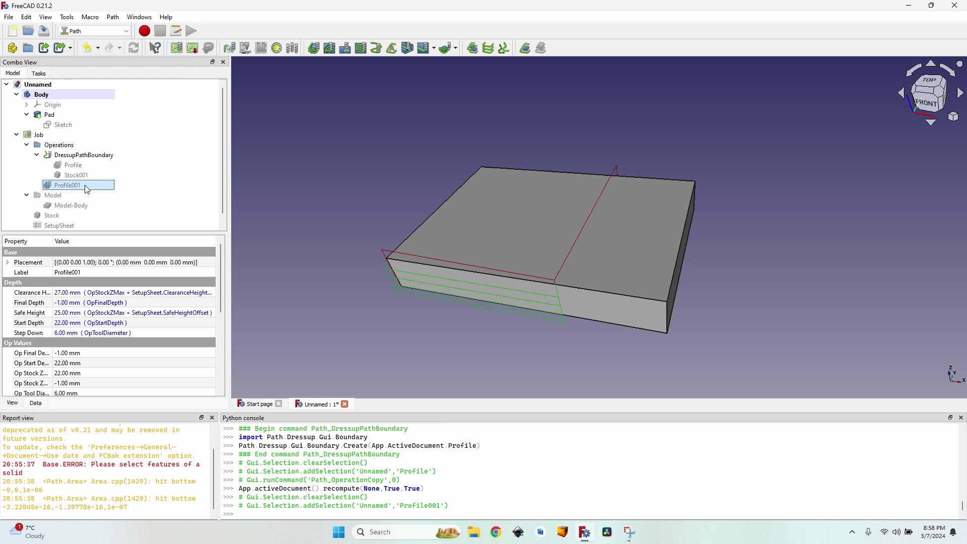
{"action": "key", "text": "space"}
{"action": "middle_click_drag", "start_coordinate": [594, 263], "coordinate": [518, 276]}
{"action": "middle_click_drag", "start_coordinate": [639, 313], "coordinate": [712, 205]}
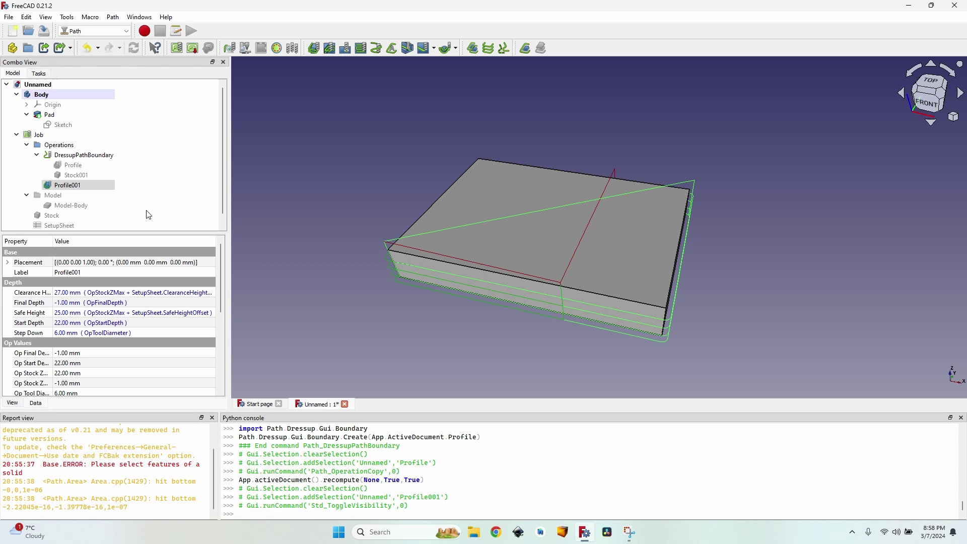
Make DressupPathBoundary inactive, then reselect Profile001.
{"action": "left_click", "coordinate": [83, 155]}
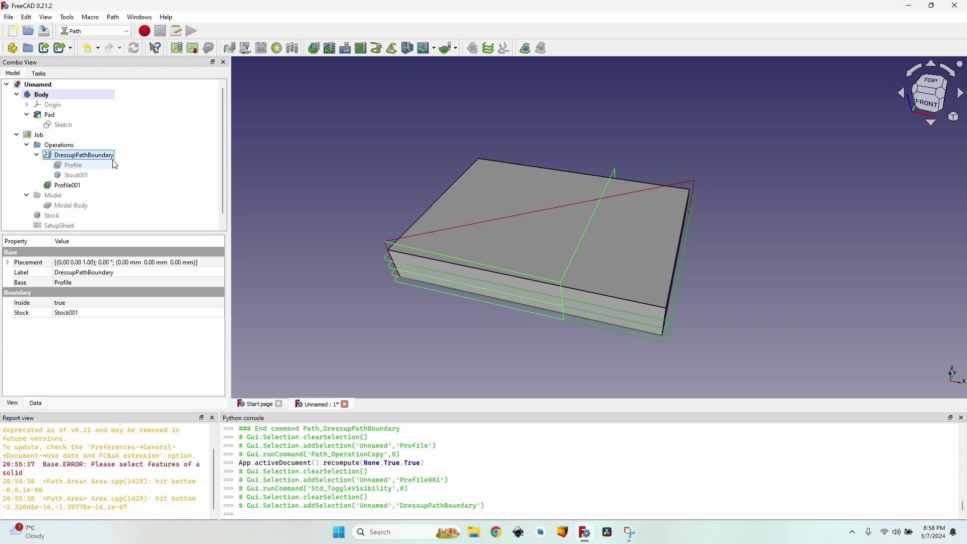
{"action": "left_click", "coordinate": [277, 48]}
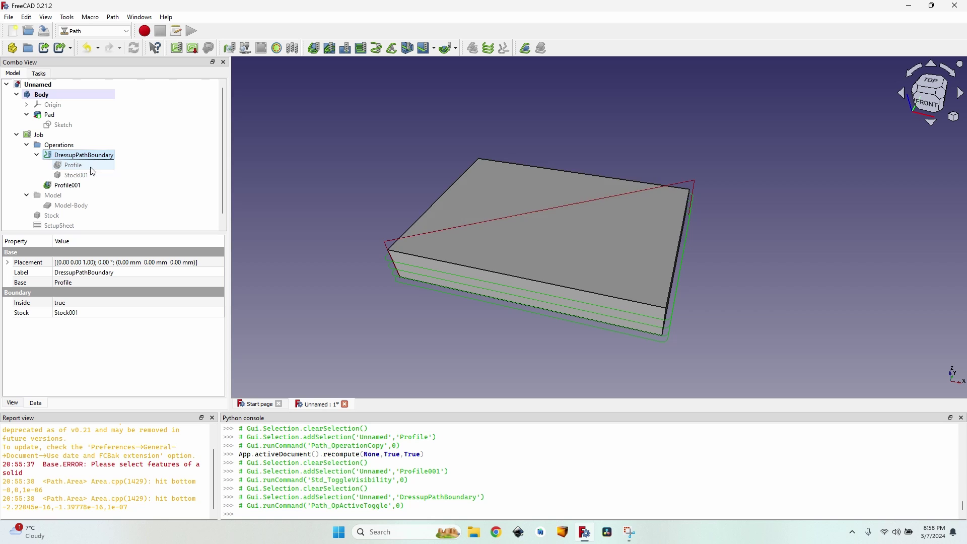
{"action": "left_click", "coordinate": [98, 185]}
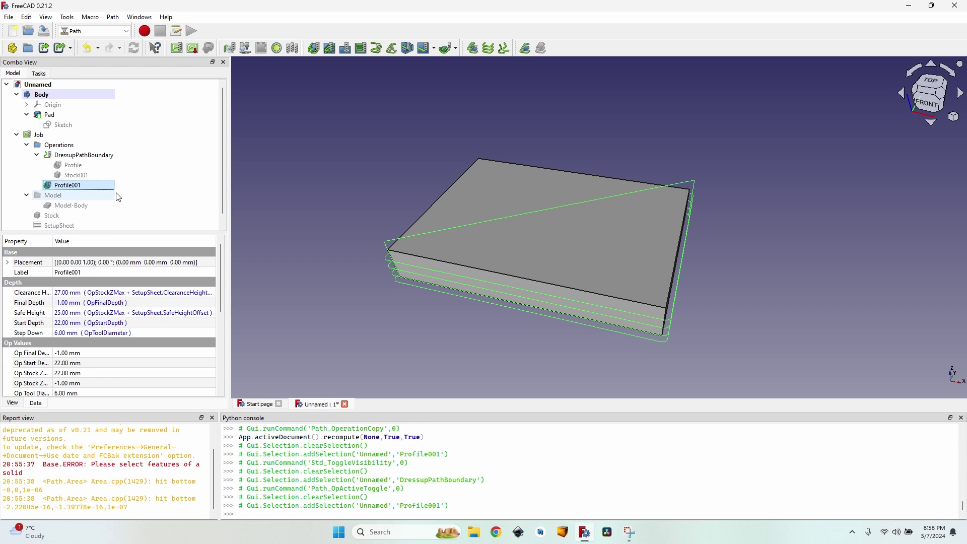
Add a Boundary dress-up to Profile001 from the Path menu.
{"action": "left_click", "coordinate": [113, 17]}
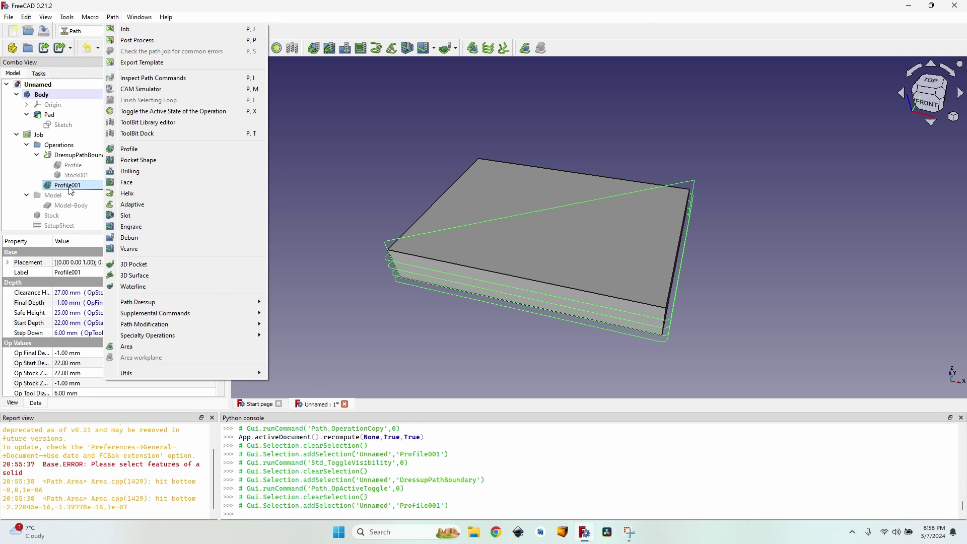
{"action": "left_click", "coordinate": [114, 17]}
{"action": "left_click", "coordinate": [113, 17]}
{"action": "mouse_move", "coordinate": [251, 299]}
{"action": "left_click", "coordinate": [321, 315]}
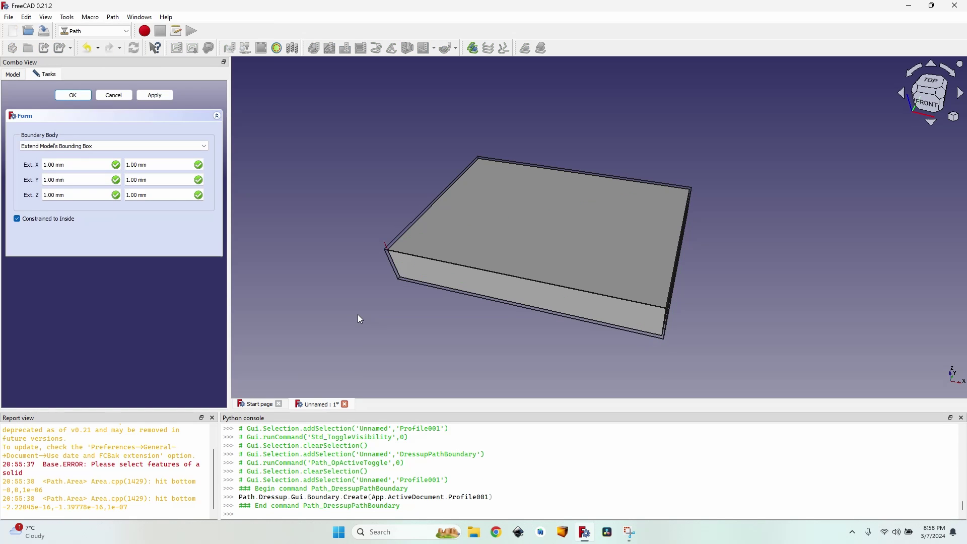
Set the boundary's Ext. X and Ext. Y extension fields to 3 mm and apply.
{"action": "double_click", "coordinate": [168, 161]}
{"action": "type", "text": "5"}
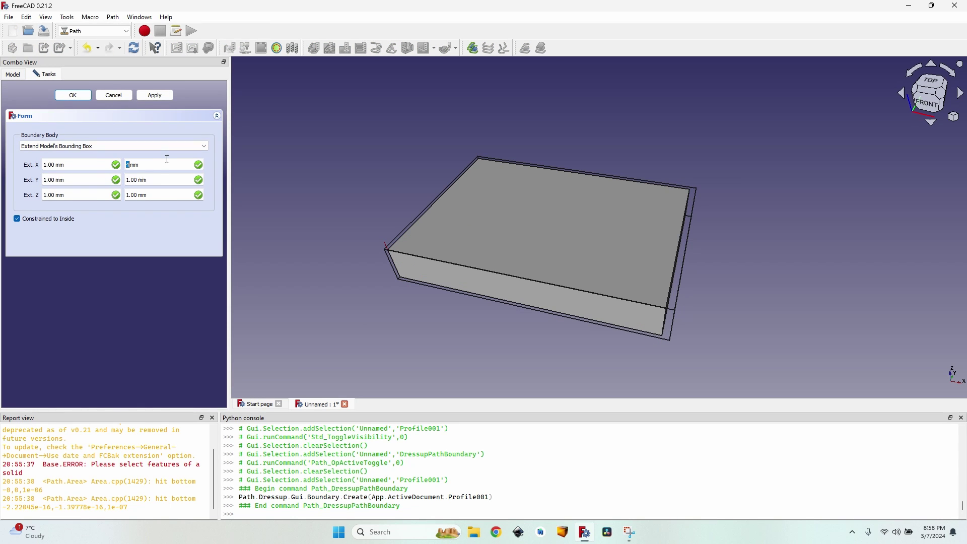
{"action": "double_click", "coordinate": [151, 180]}
{"action": "type", "text": "3"}
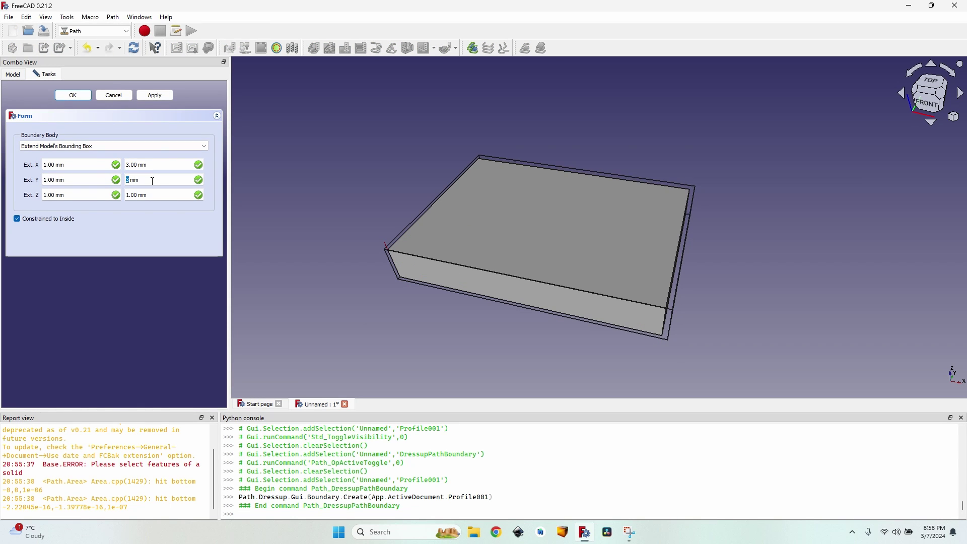
{"action": "double_click", "coordinate": [63, 180]}
{"action": "type", "text": "3"}
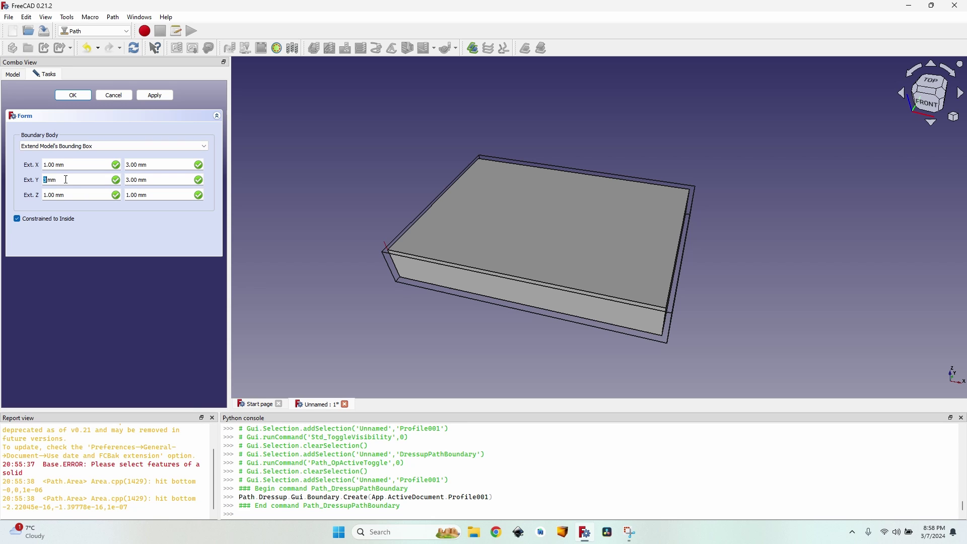
{"action": "double_click", "coordinate": [65, 164]}
{"action": "type", "text": "3"}
{"action": "left_click", "coordinate": [154, 96]}
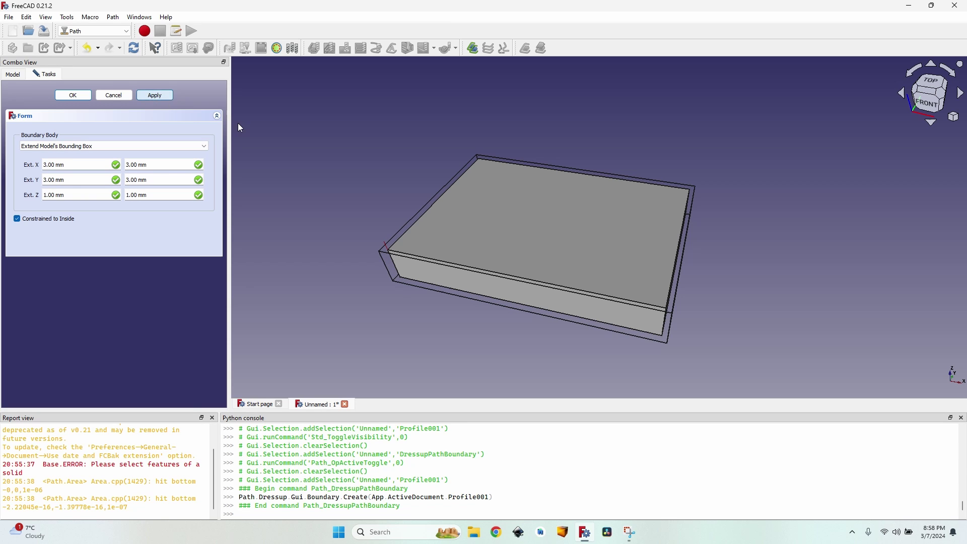
{"action": "middle_click_drag", "start_coordinate": [598, 289], "coordinate": [378, 209]}
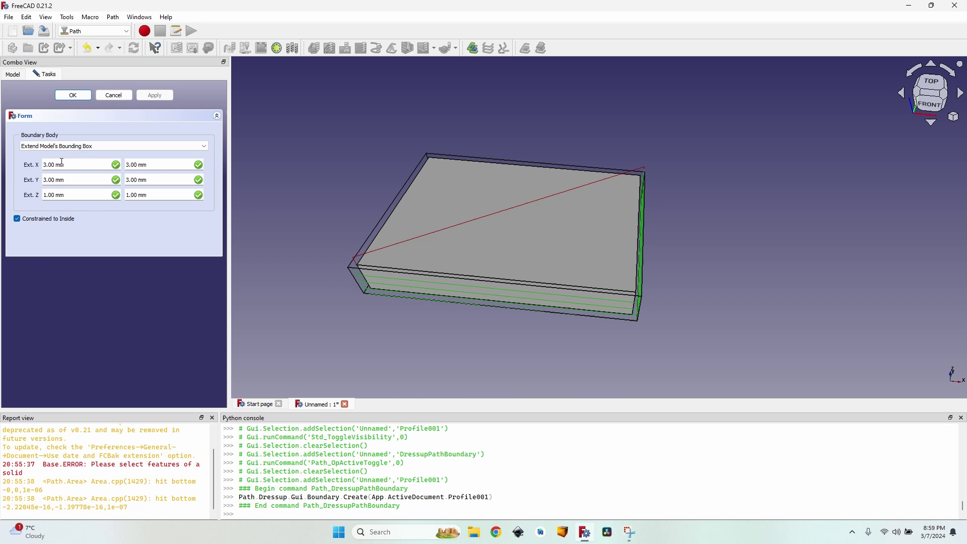
Pull the first Ext. X in to -50 mm, apply, and accept DressupPathBoundary001.
{"action": "scroll", "coordinate": [68, 168], "scroll_direction": "down", "scroll_amount": 10}
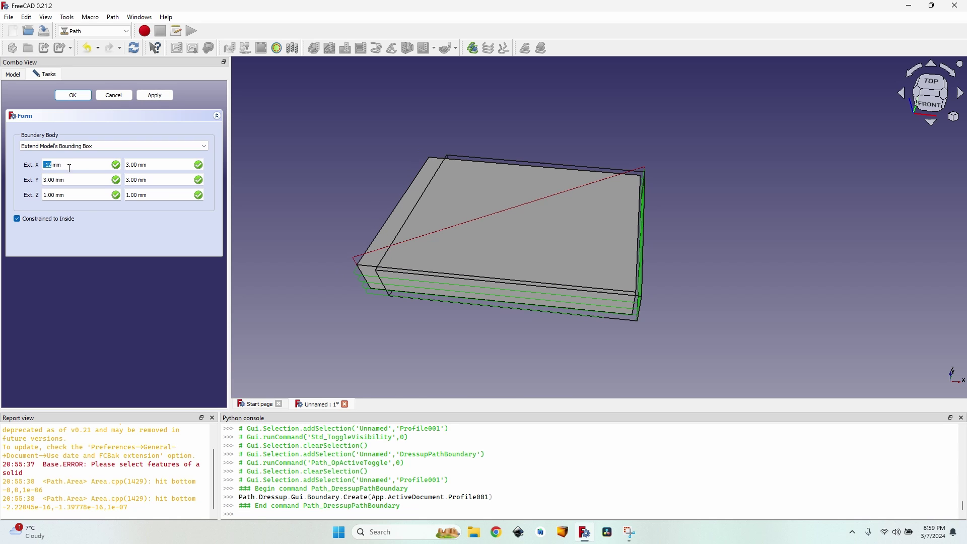
{"action": "scroll", "coordinate": [69, 168], "scroll_direction": "down", "scroll_amount": 10}
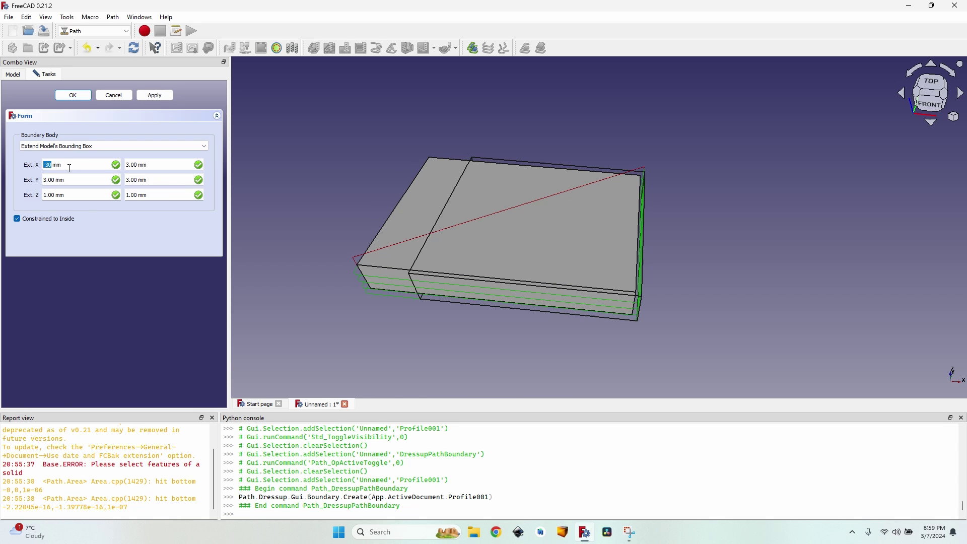
{"action": "scroll", "coordinate": [69, 168], "scroll_direction": "down", "scroll_amount": 5}
{"action": "scroll", "coordinate": [70, 168], "scroll_direction": "down", "scroll_amount": 2}
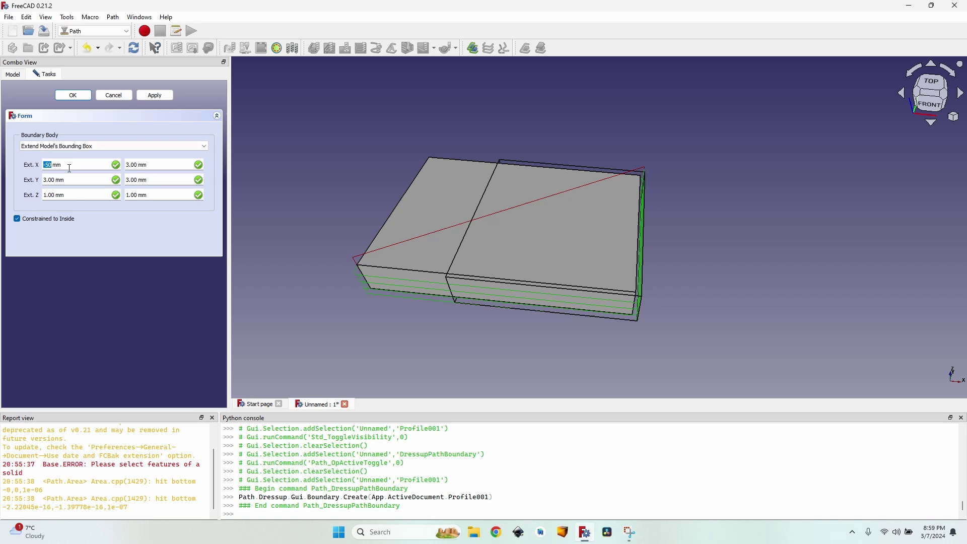
{"action": "left_click", "coordinate": [155, 95]}
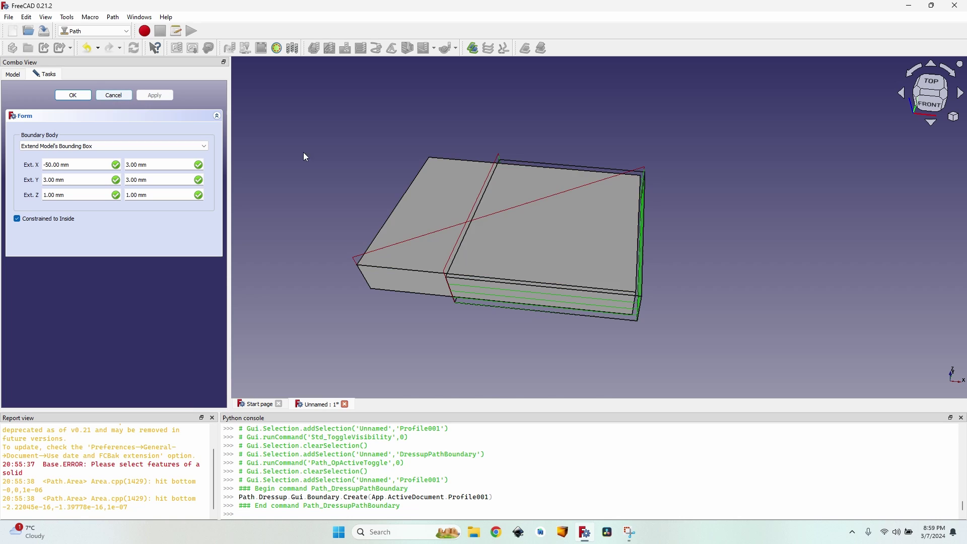
{"action": "left_click", "coordinate": [74, 95]}
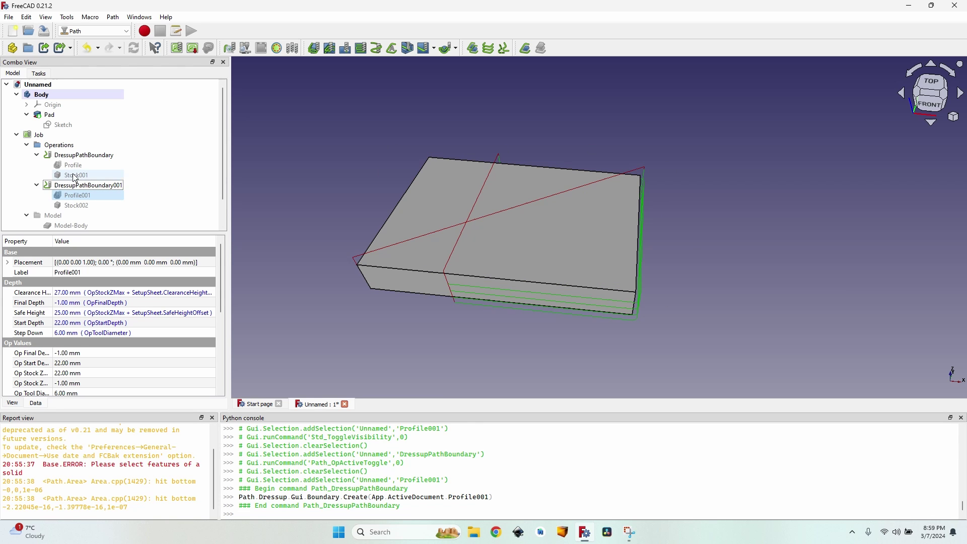
Toggle the first DressupPathBoundary back to active.
{"action": "left_click", "coordinate": [83, 155]}
{"action": "left_click", "coordinate": [277, 48]}
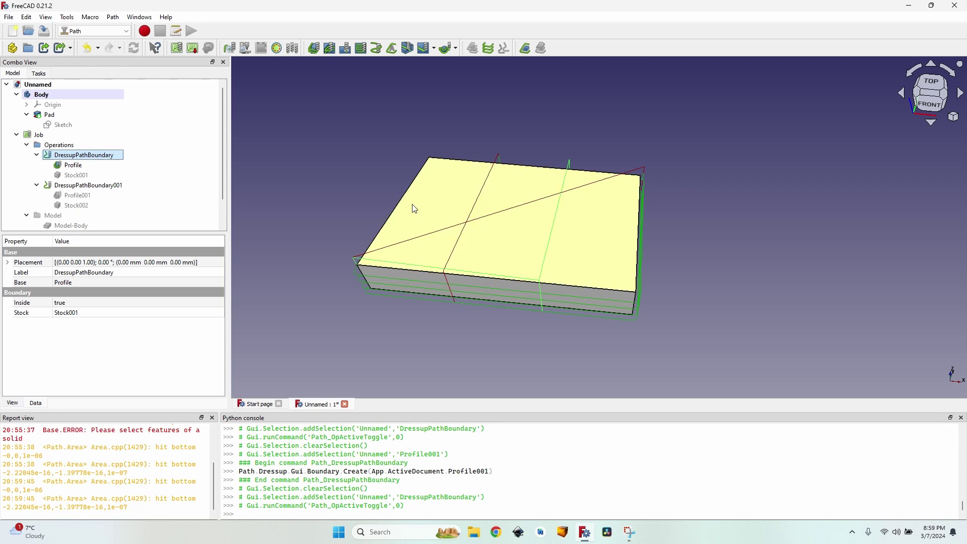
{"action": "scroll", "coordinate": [384, 229], "scroll_direction": "up", "scroll_amount": 2}
Set the job output to order by Operation with Split Output enabled.
{"action": "left_click", "coordinate": [38, 135]}
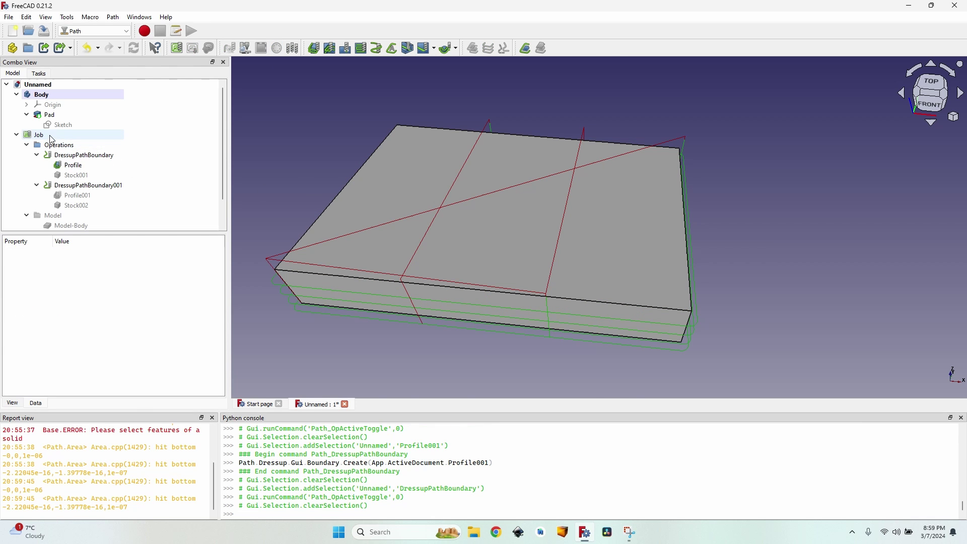
{"action": "double_click", "coordinate": [89, 136]}
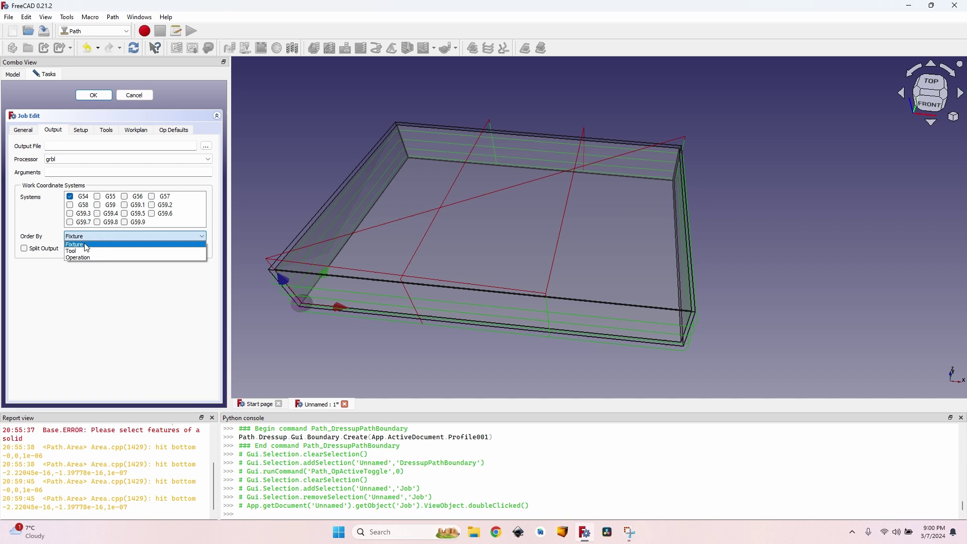
{"action": "left_click", "coordinate": [93, 263]}
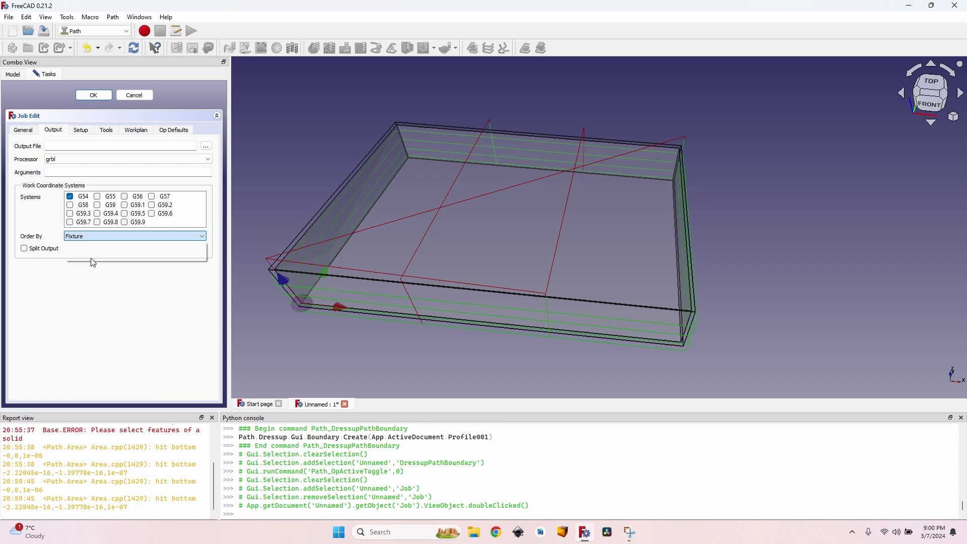
{"action": "left_click", "coordinate": [40, 249]}
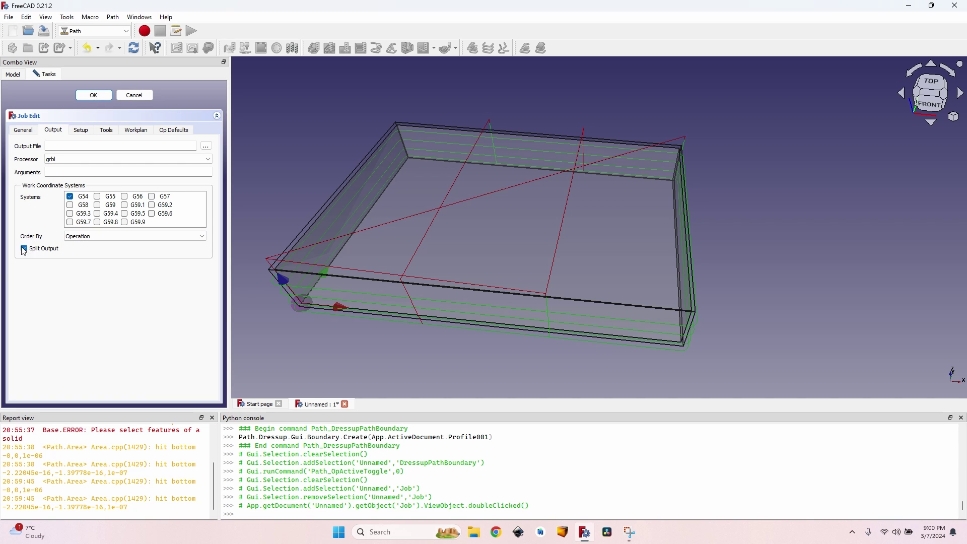
{"action": "left_click", "coordinate": [92, 97]}
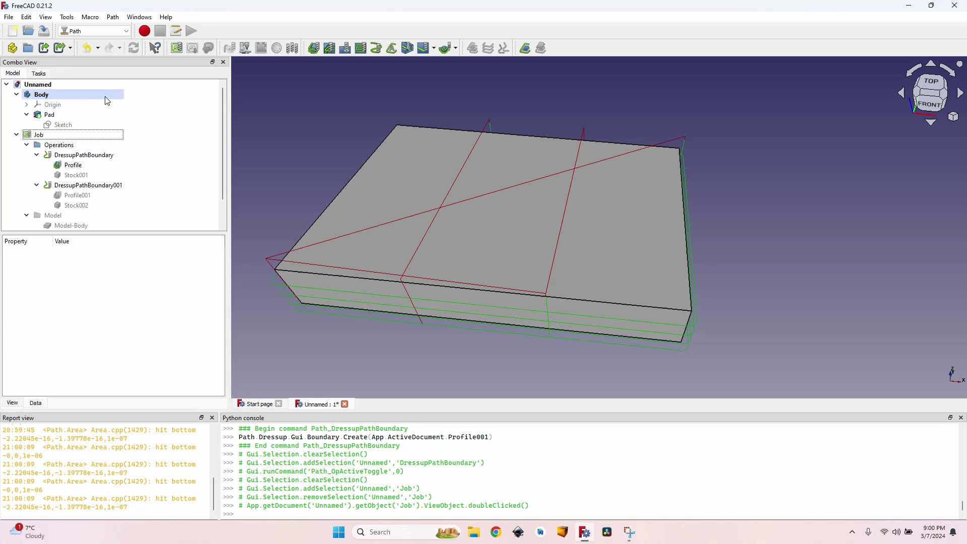
Post-process the Job, saving grbl G-code as Unnamed-0.nc and Unnamed-1.nc in the Open Source CNC folder.
{"action": "left_click", "coordinate": [82, 136]}
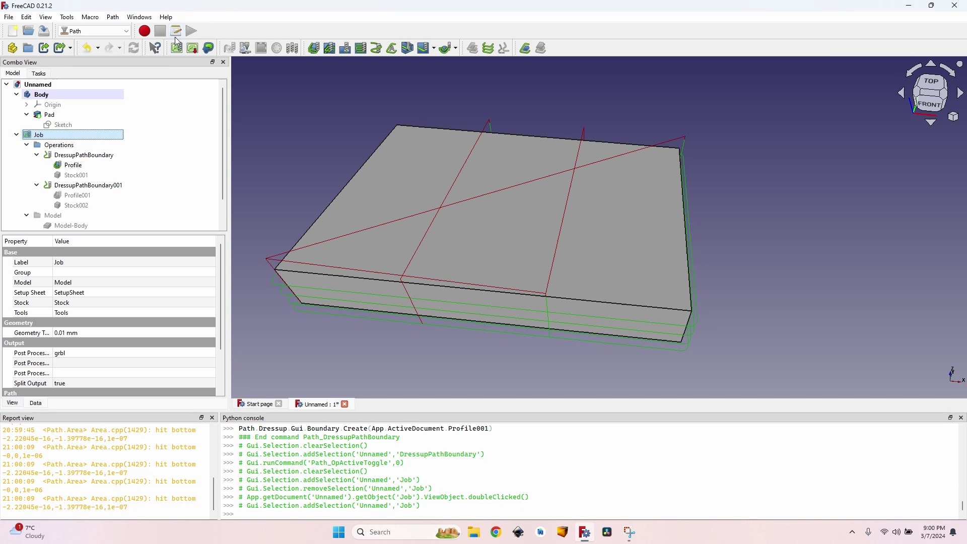
{"action": "left_click", "coordinate": [193, 48]}
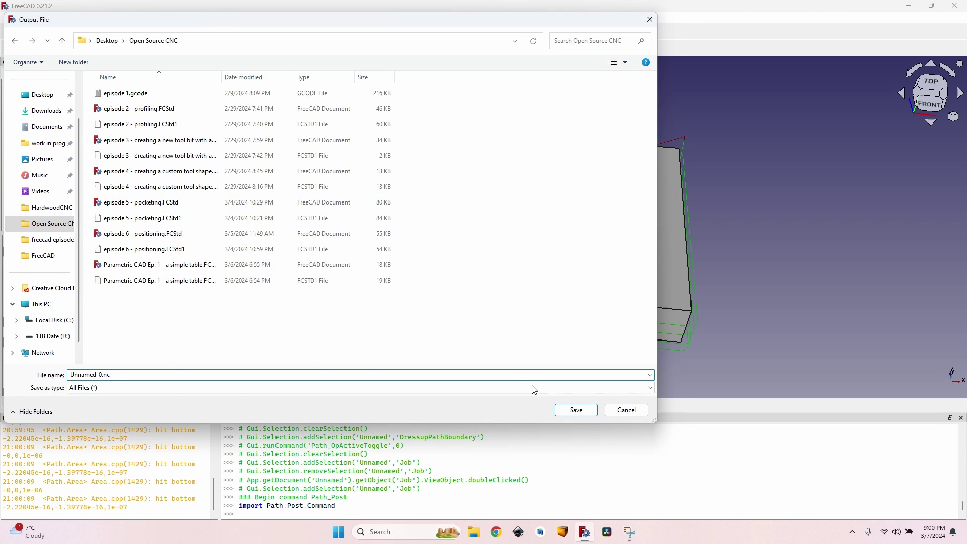
{"action": "left_click", "coordinate": [576, 410]}
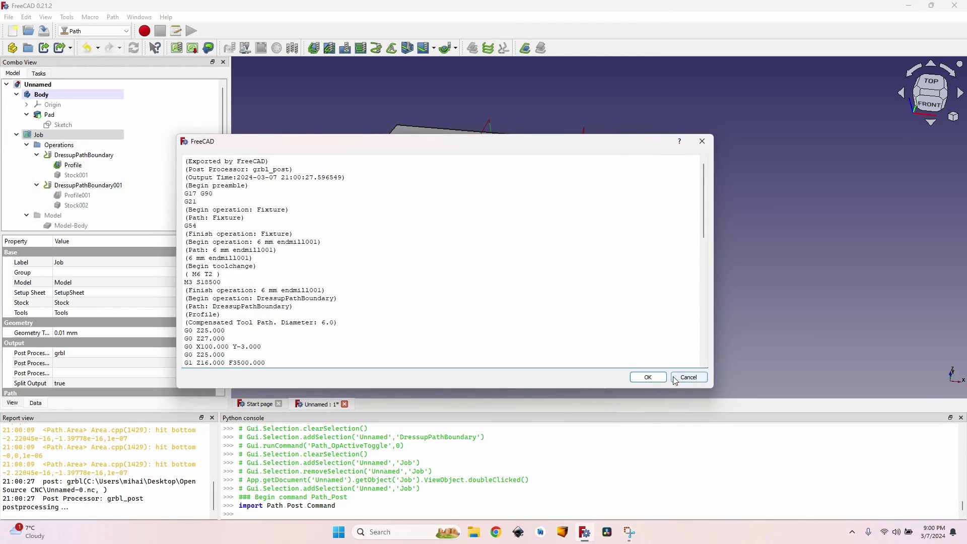
{"action": "left_click", "coordinate": [648, 378]}
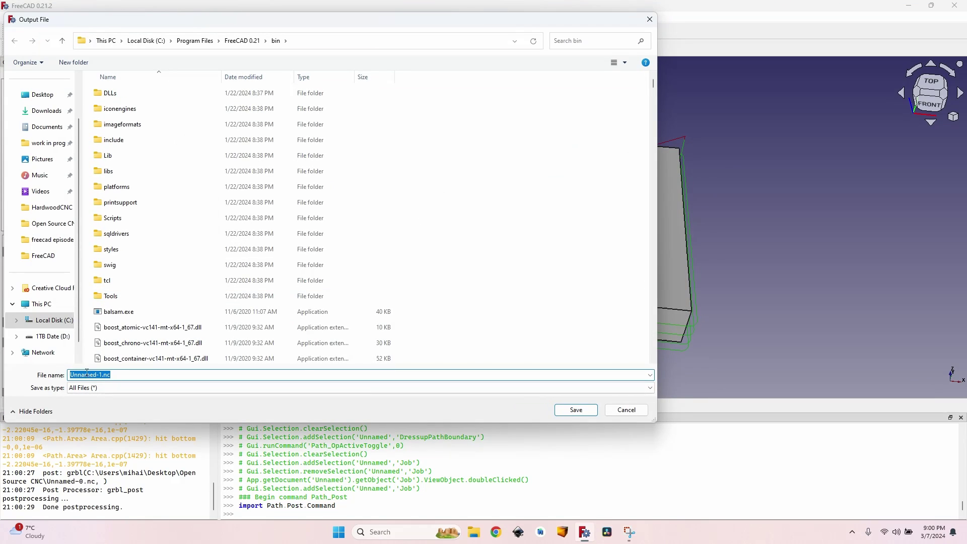
{"action": "scroll", "coordinate": [151, 312], "scroll_direction": "down", "scroll_amount": 15}
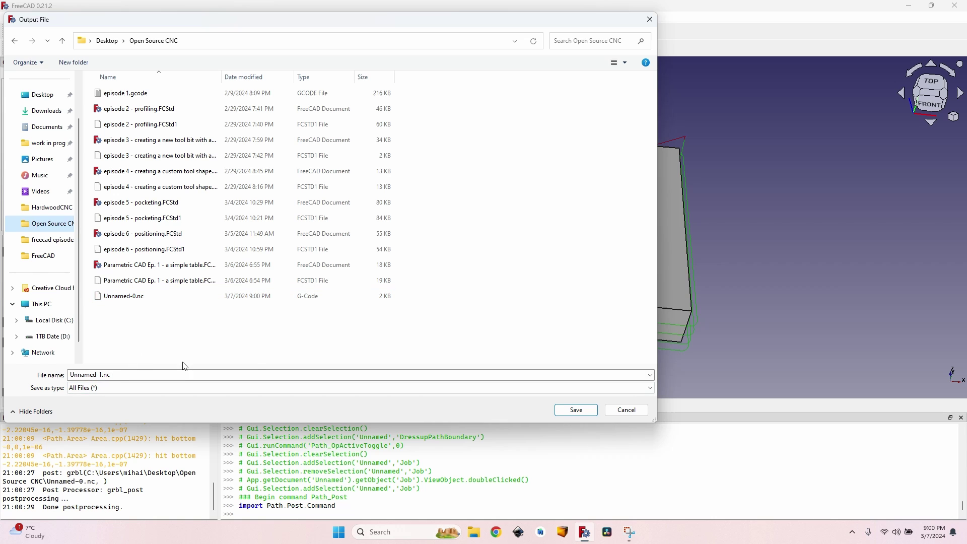
{"action": "left_click", "coordinate": [576, 410]}
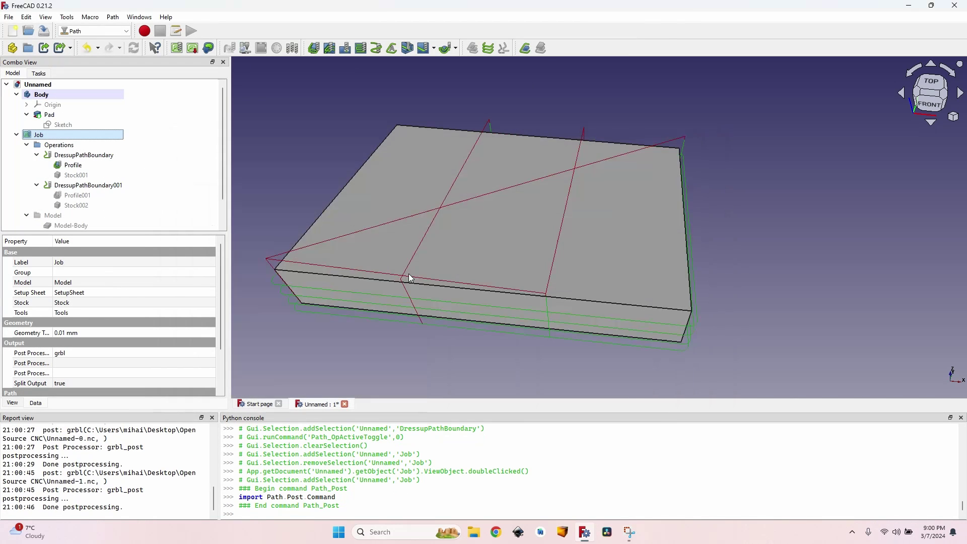
{"action": "left_click", "coordinate": [648, 377]}
{"action": "scroll", "coordinate": [647, 180], "scroll_direction": "down", "scroll_amount": 3}
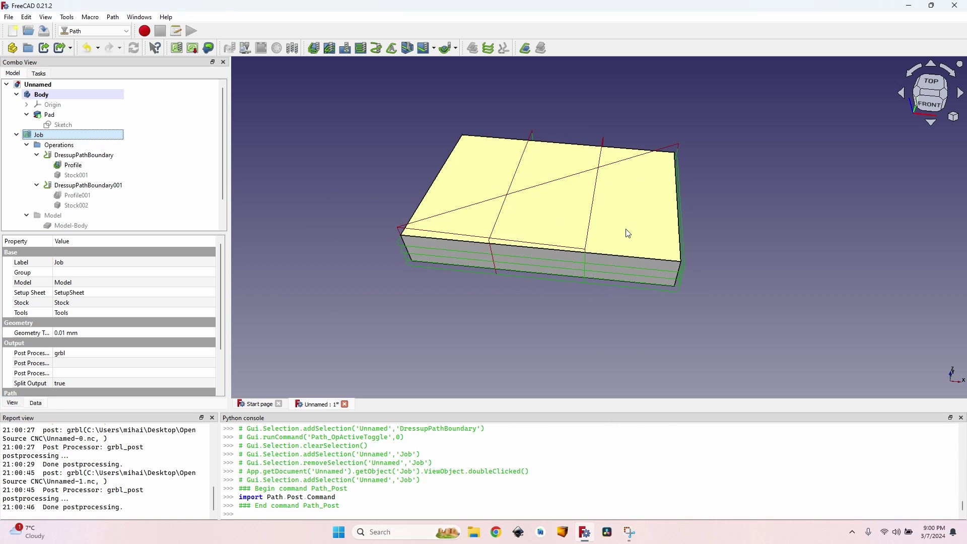
{"action": "middle_click_drag", "start_coordinate": [469, 243], "coordinate": [374, 239]}
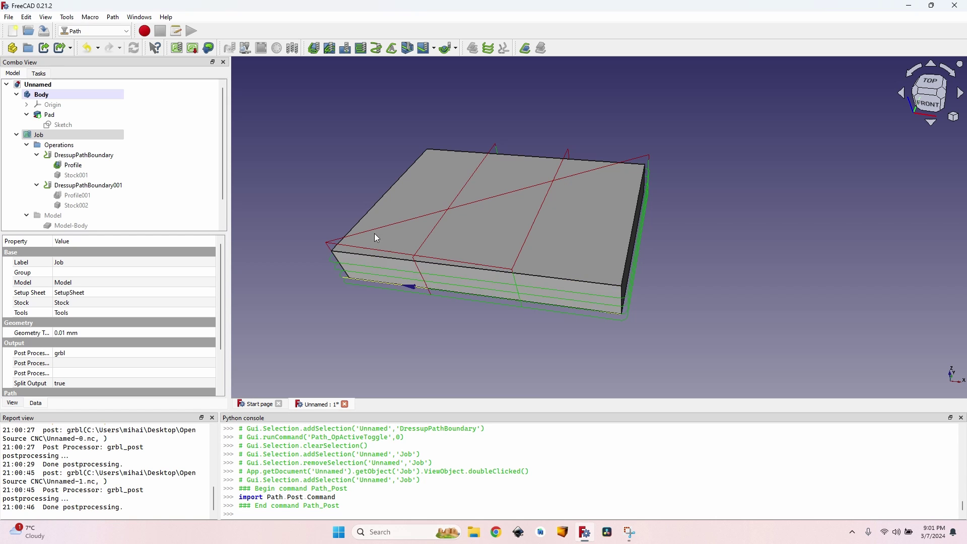
{"action": "middle_click_drag", "start_coordinate": [431, 266], "coordinate": [459, 218]}
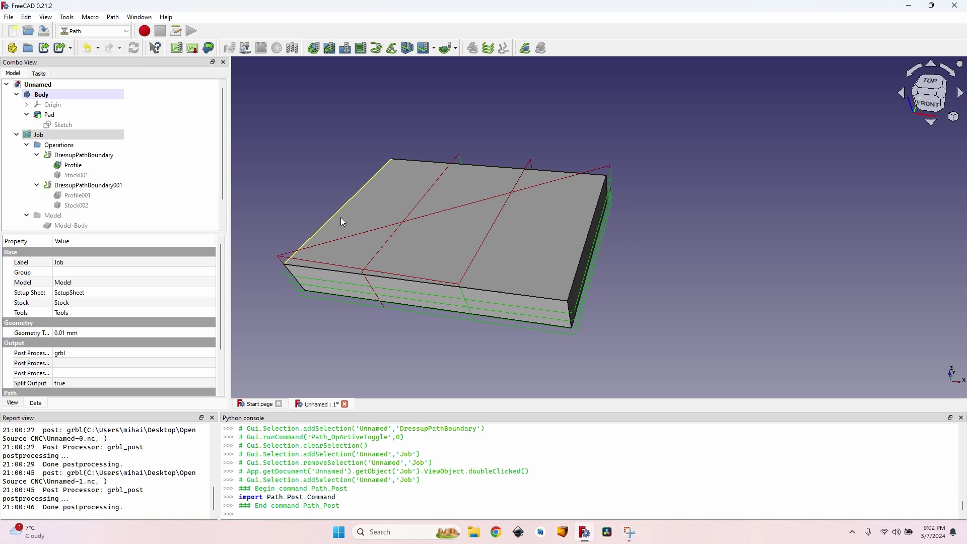
{"action": "left_click", "coordinate": [97, 160]}
{"action": "scroll", "coordinate": [551, 231], "scroll_direction": "up", "scroll_amount": 2}
{"action": "left_click", "coordinate": [343, 176]}
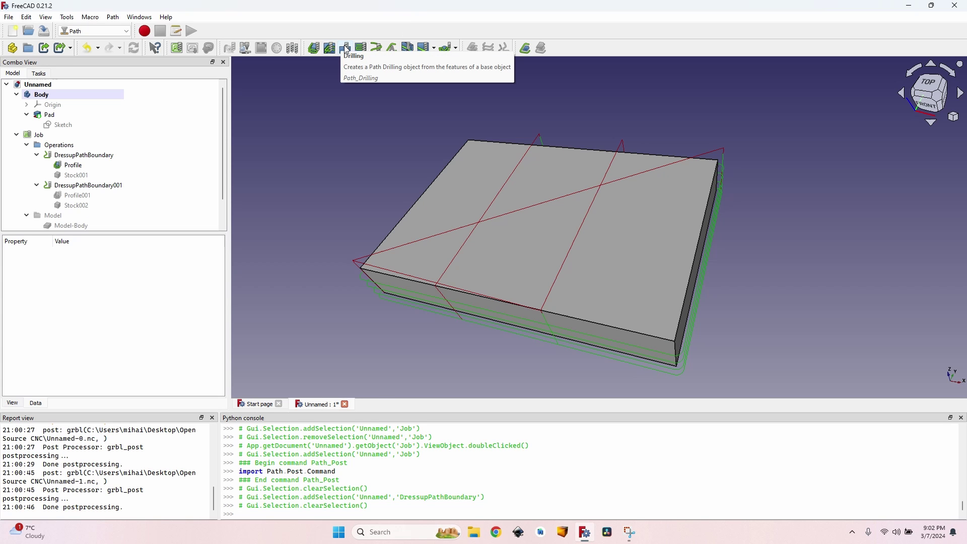
{"action": "left_click", "coordinate": [448, 48]}
{"action": "left_click", "coordinate": [351, 67]}
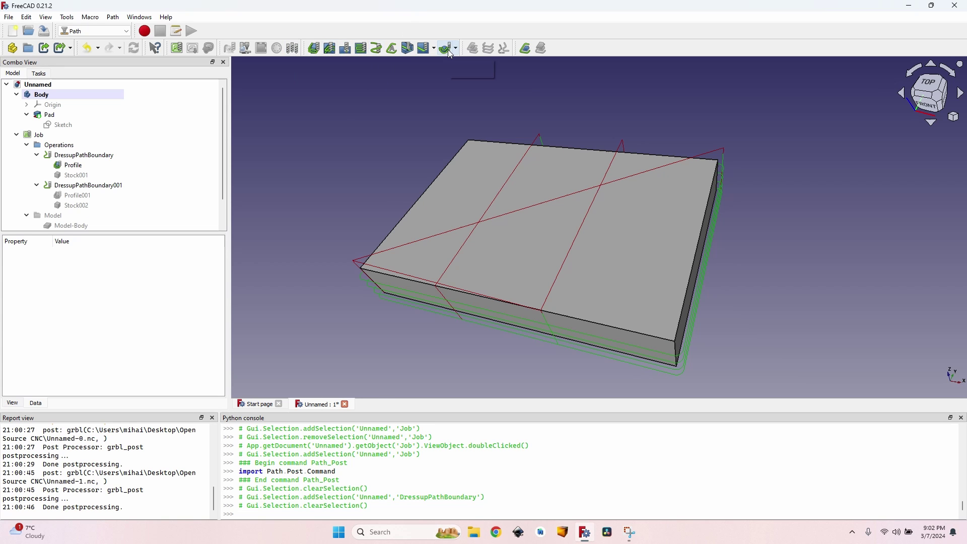
{"action": "left_click", "coordinate": [115, 95]}
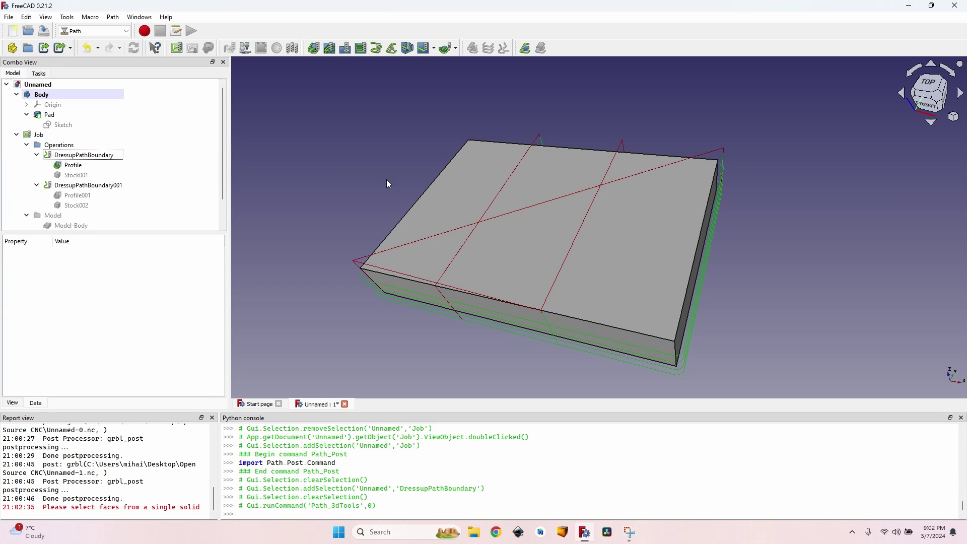
{"action": "key", "text": "ctrl+s"}
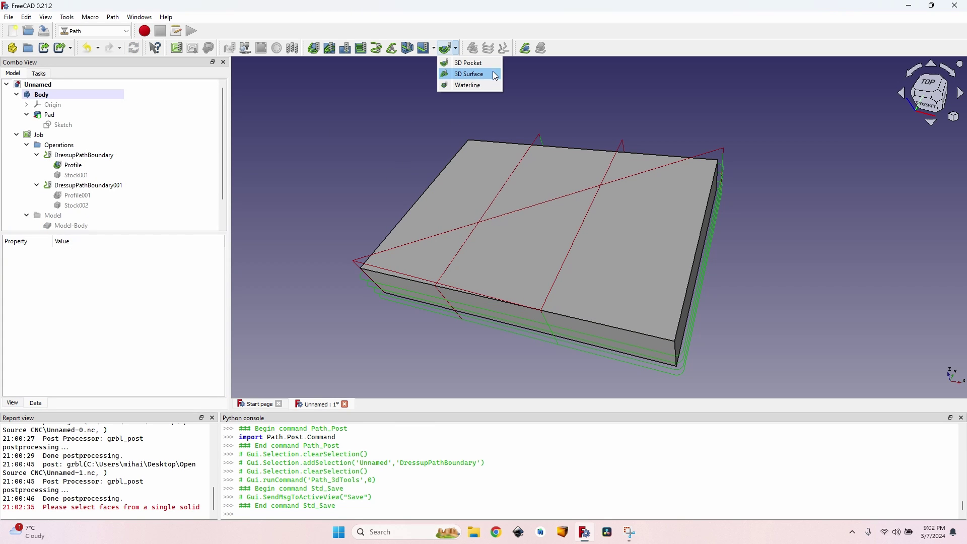
{"action": "left_click", "coordinate": [435, 67]}
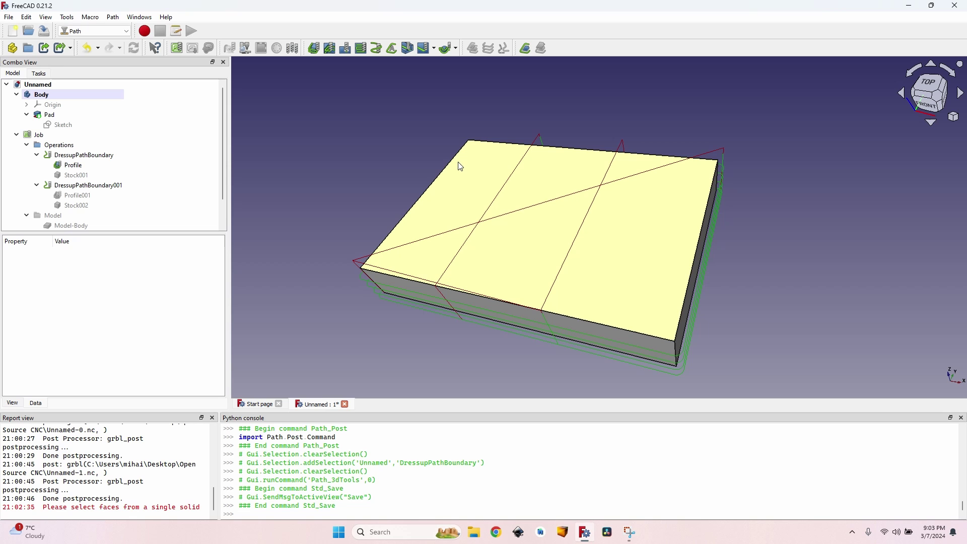
{"action": "middle_click_drag", "start_coordinate": [503, 256], "coordinate": [440, 201]}
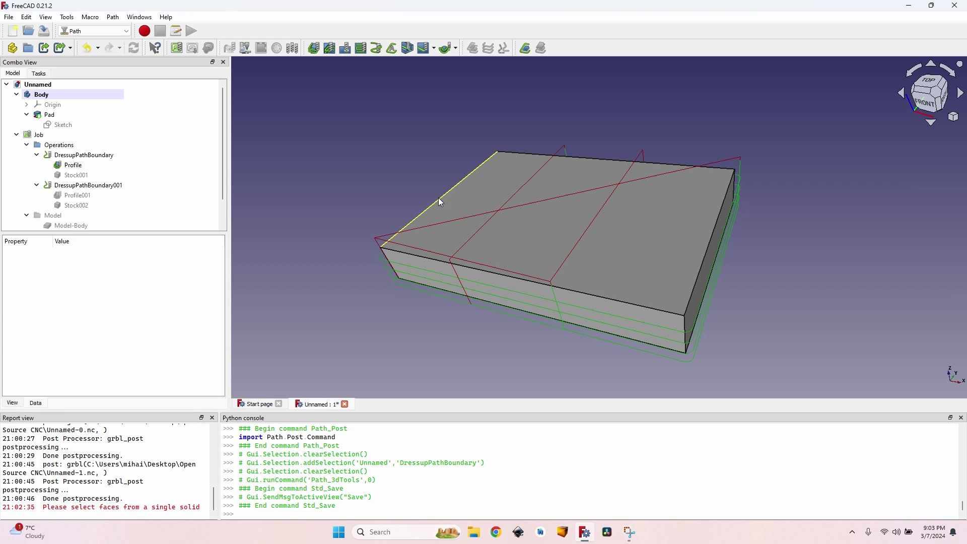